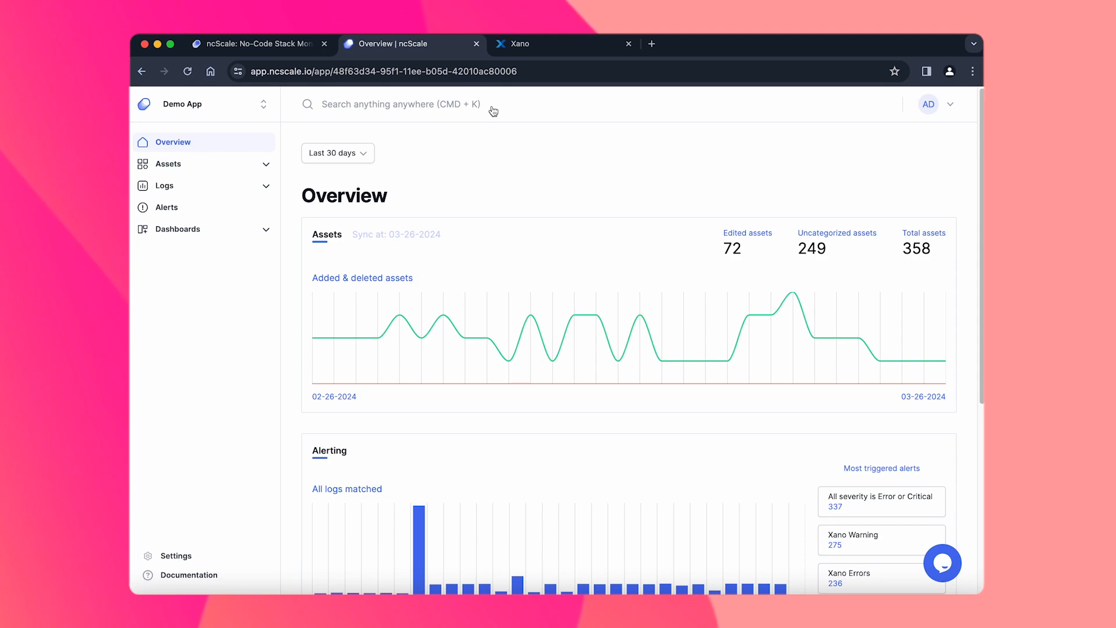
Search for "tool", choose to add a new tool, and select Xano as the tool to connect.
click(499, 104)
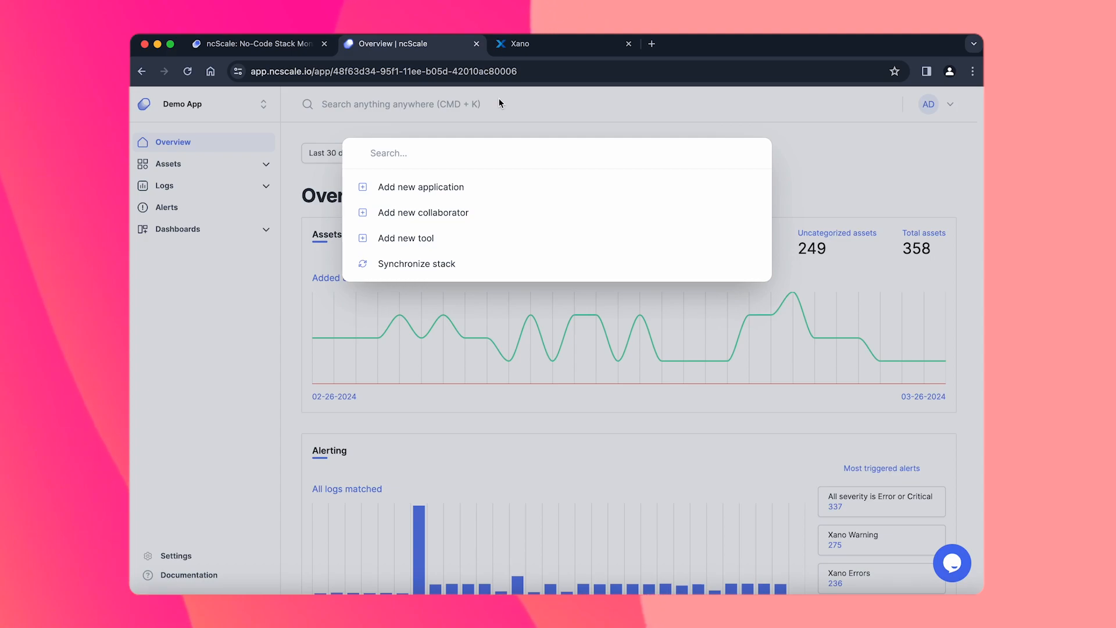
text(tool)
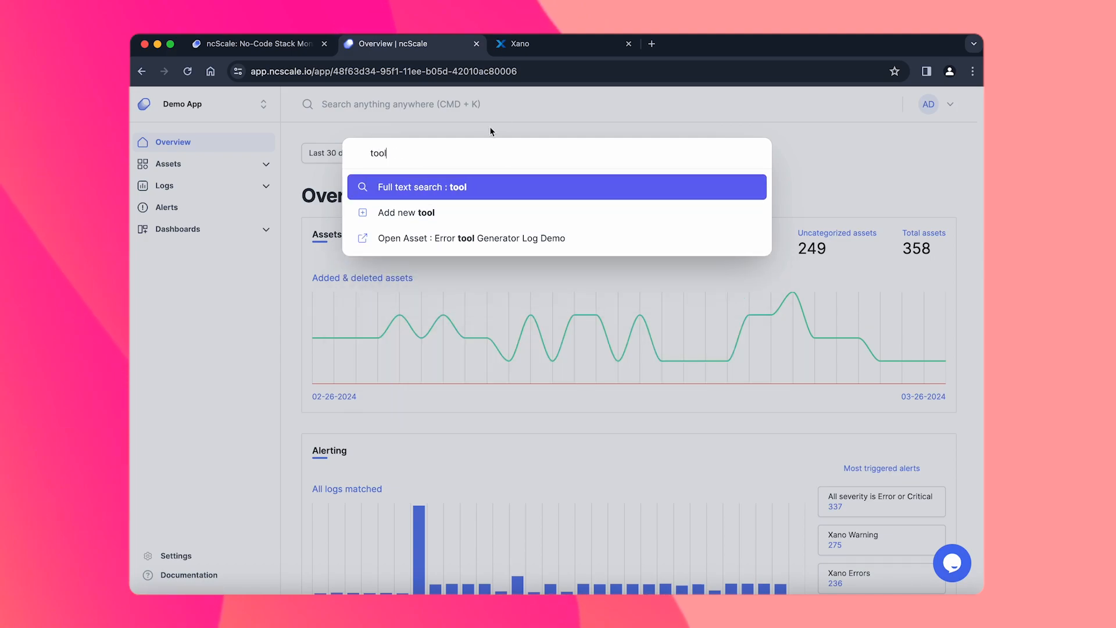
click(533, 213)
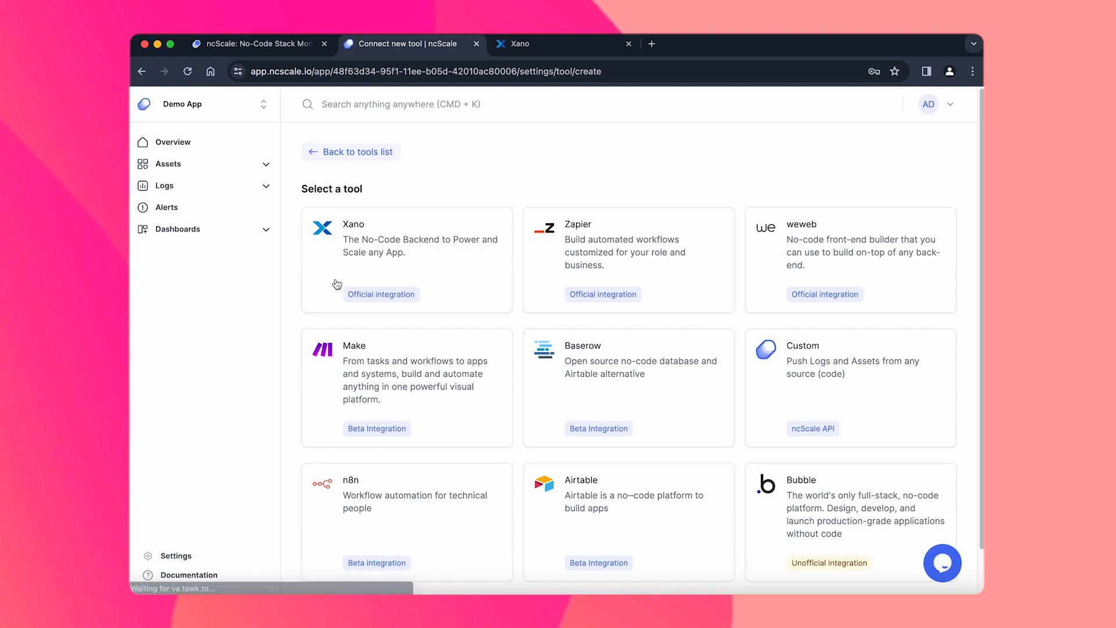
click(427, 263)
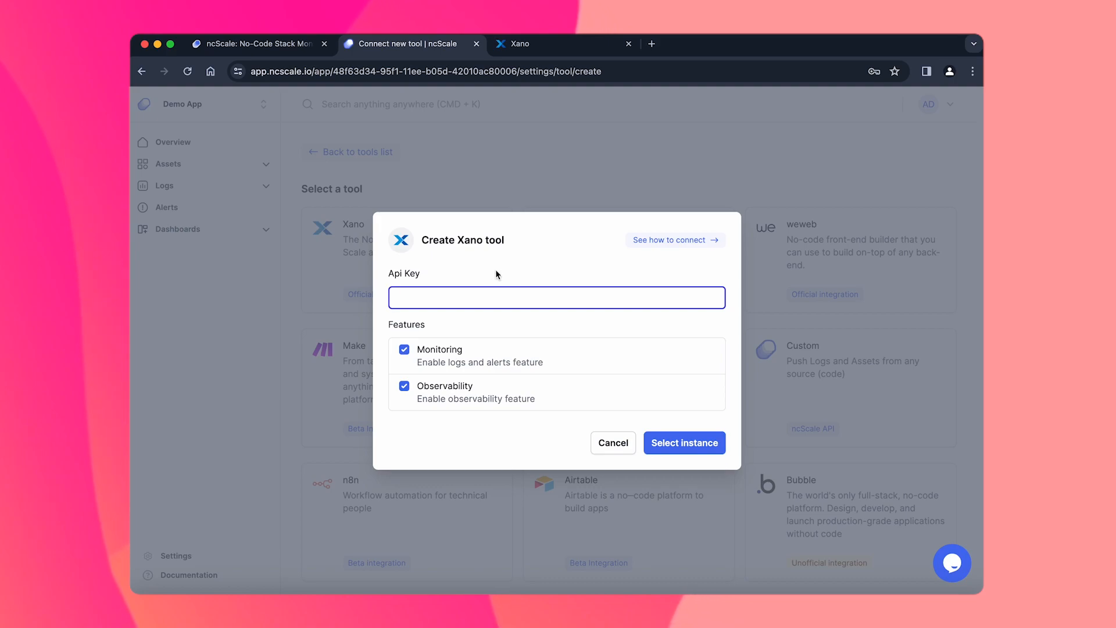
Switch to Xano and start a new Metadata API access token for the Free Instance.
click(519, 45)
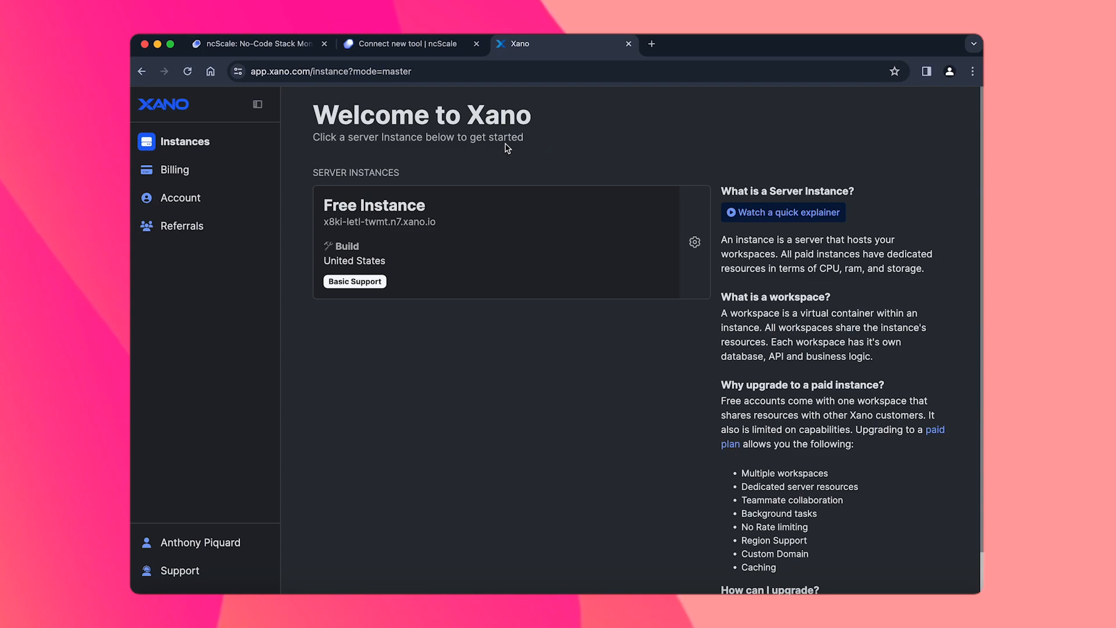
click(694, 242)
click(800, 248)
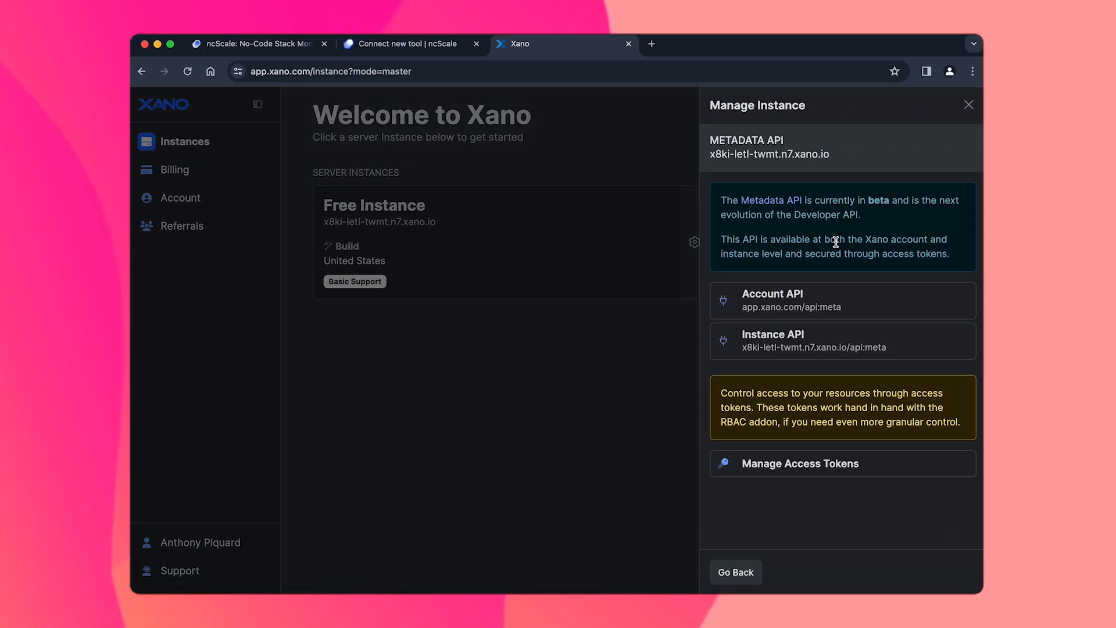
click(894, 465)
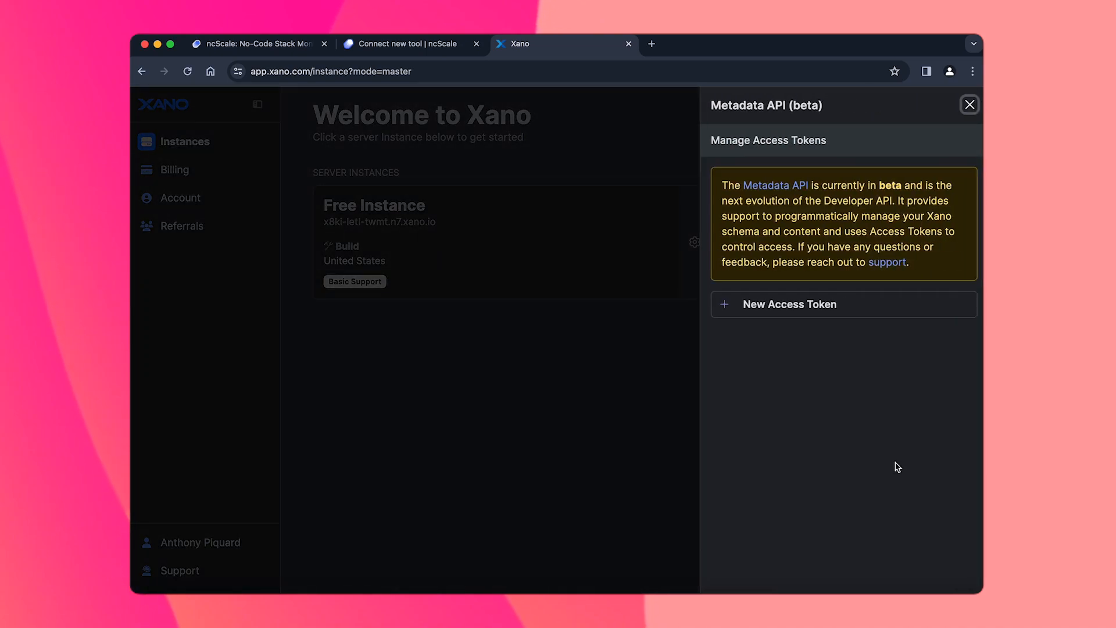
click(746, 307)
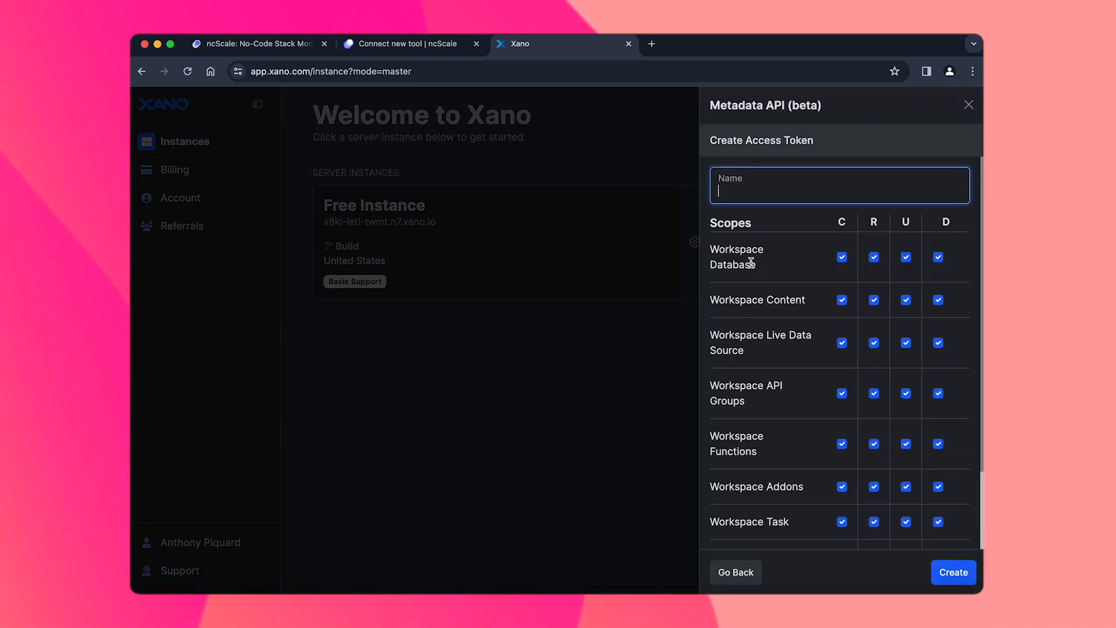
Clear all create, read, update and delete permissions for every workspace scope of the new access token.
click(816, 259)
click(817, 300)
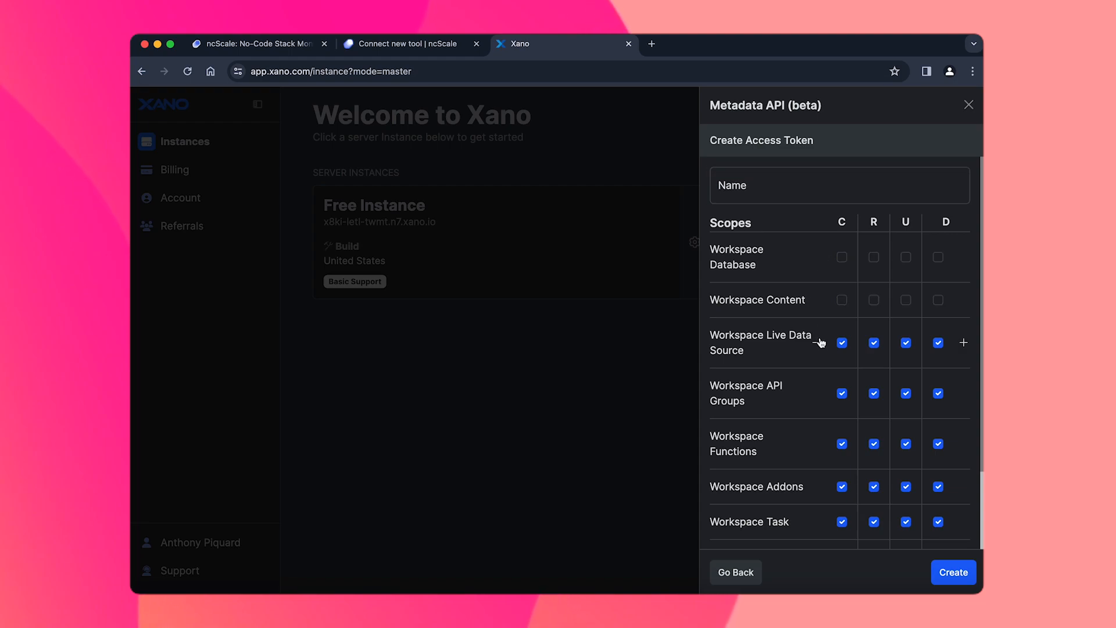
scroll(820, 400, down, 2)
click(816, 348)
click(817, 390)
click(816, 425)
click(817, 460)
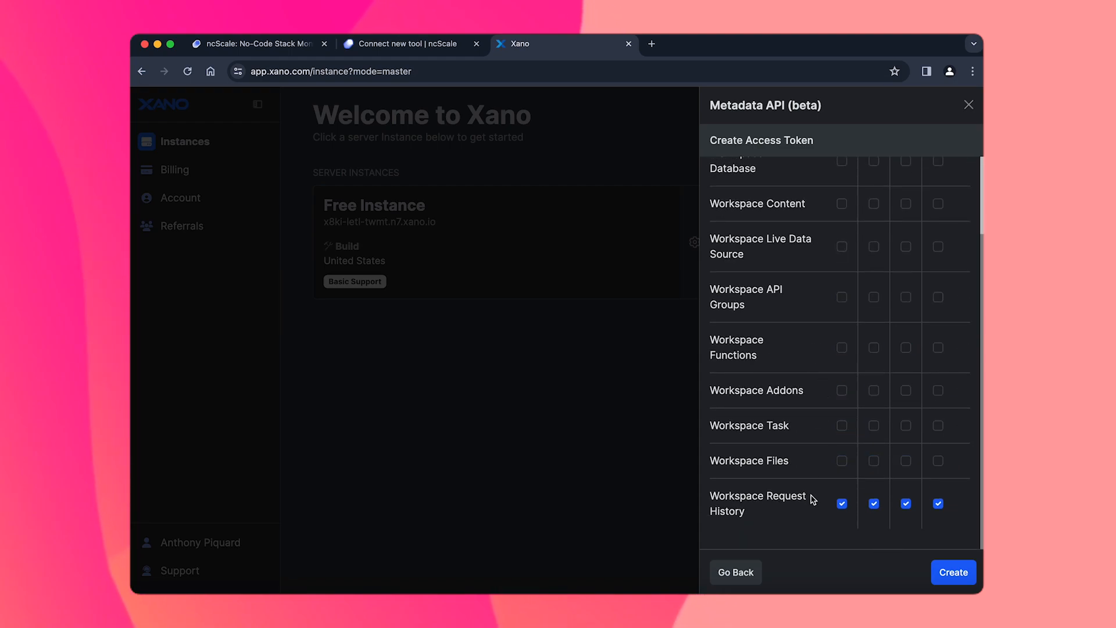
click(817, 503)
Grant only the read permission to every workspace scope, from Workspace Request History up to Workspace Database.
click(873, 503)
click(873, 460)
click(873, 425)
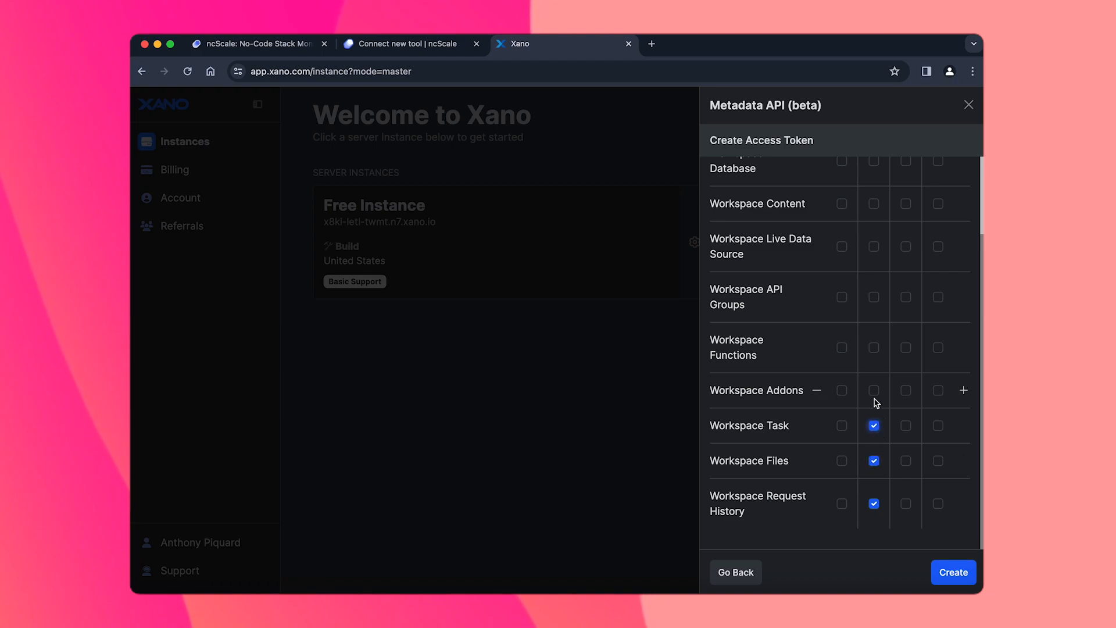
scroll(873, 372, up, 1)
click(873, 369)
click(874, 318)
scroll(874, 326, up, 3)
click(873, 342)
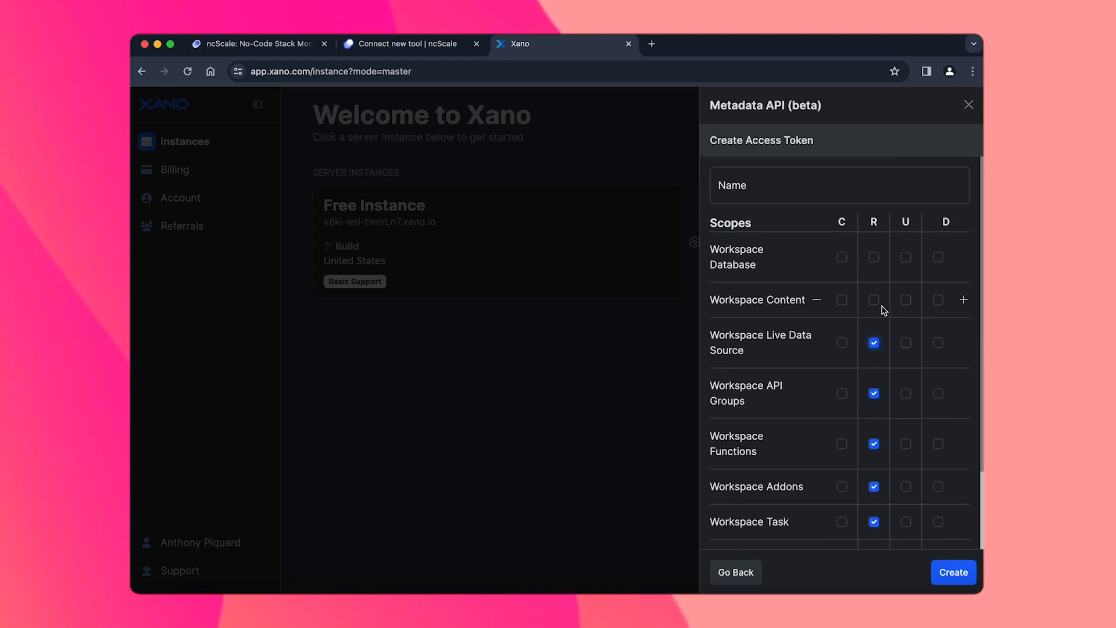
click(873, 300)
click(873, 256)
Name the access token "Demo", create it, and copy the generated token.
click(852, 189)
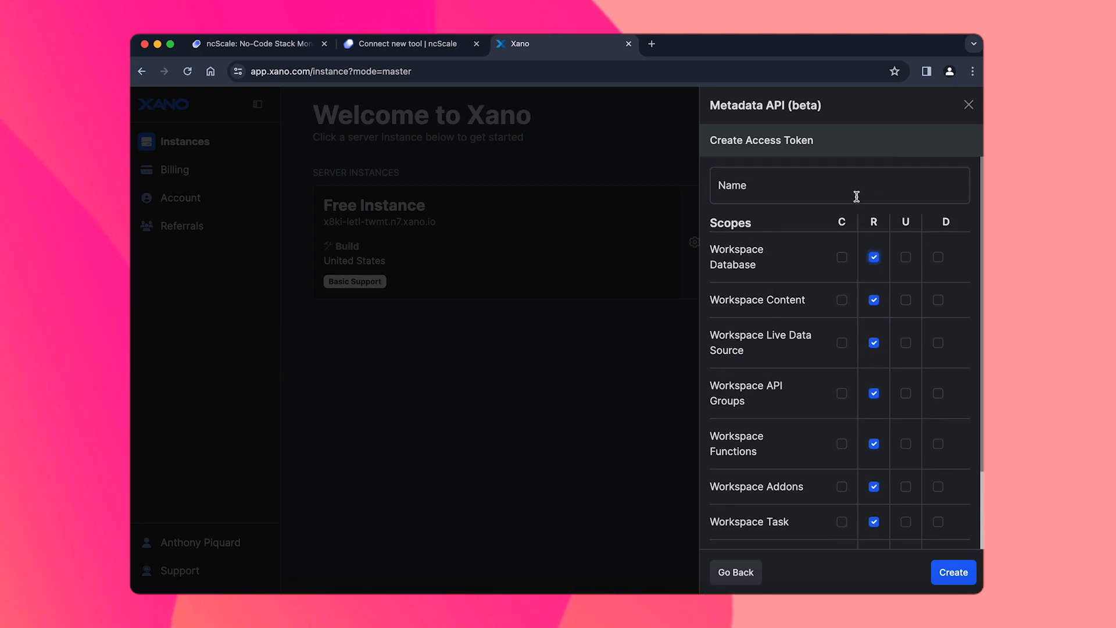
click(853, 189)
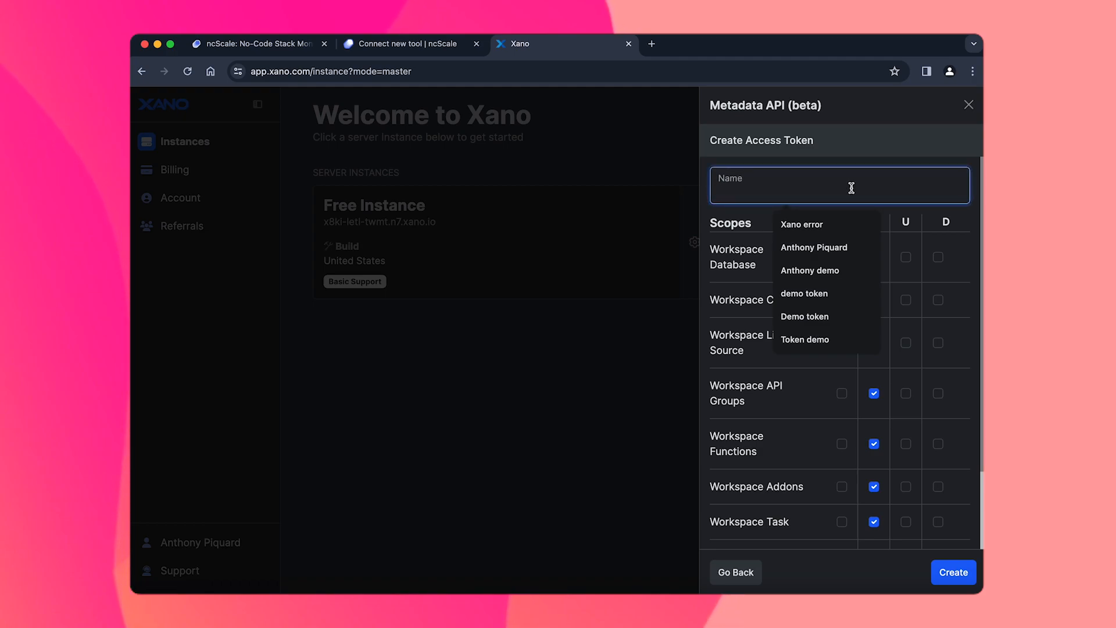
text(Demo)
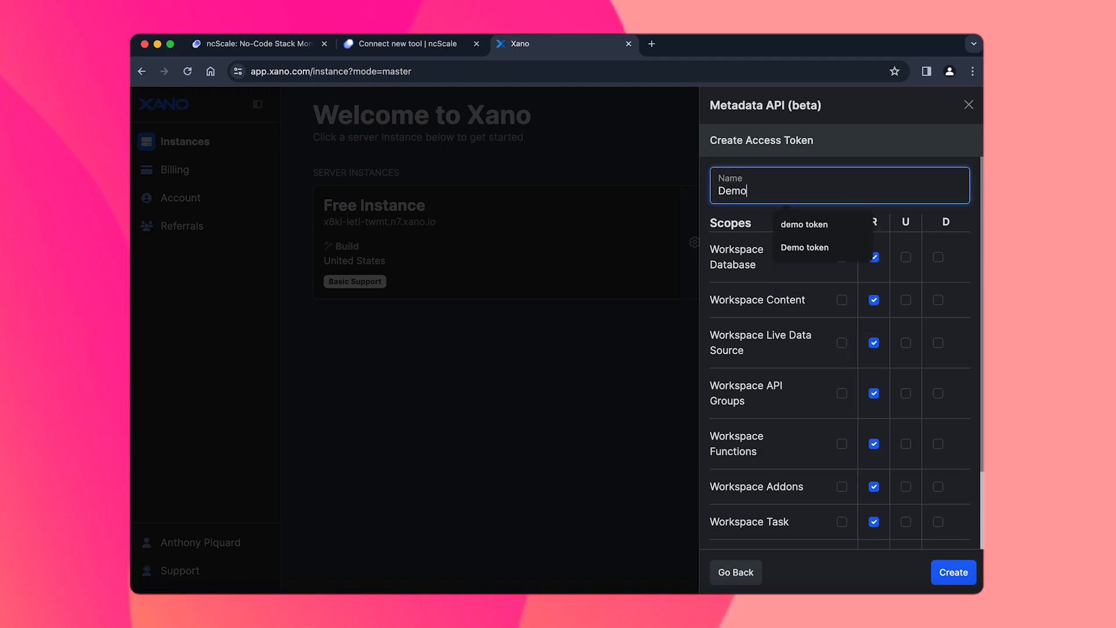
click(948, 573)
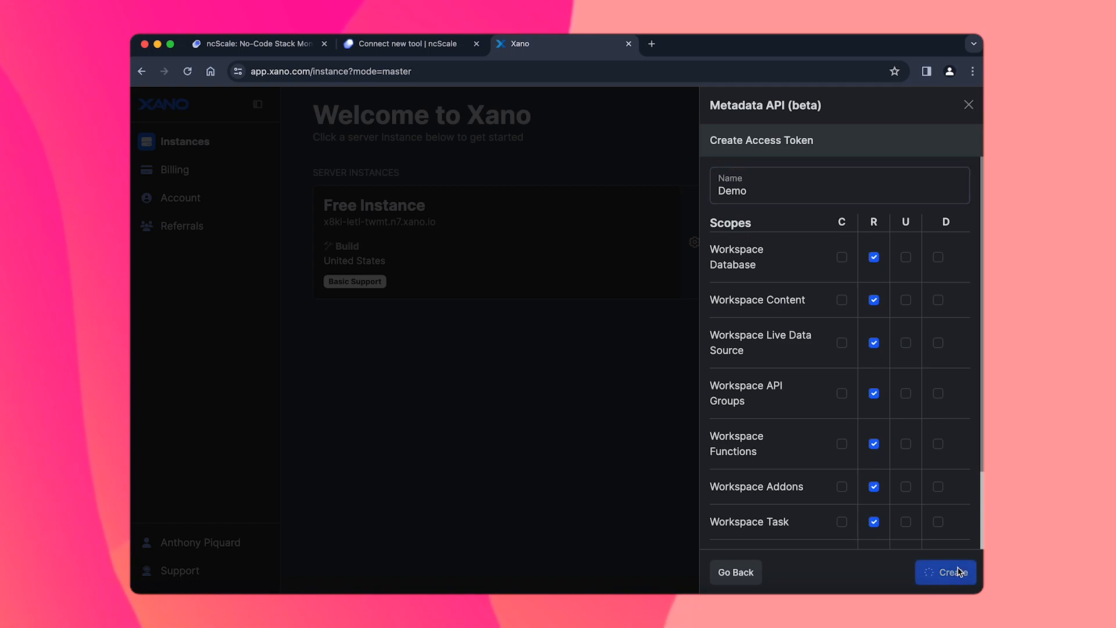
click(962, 198)
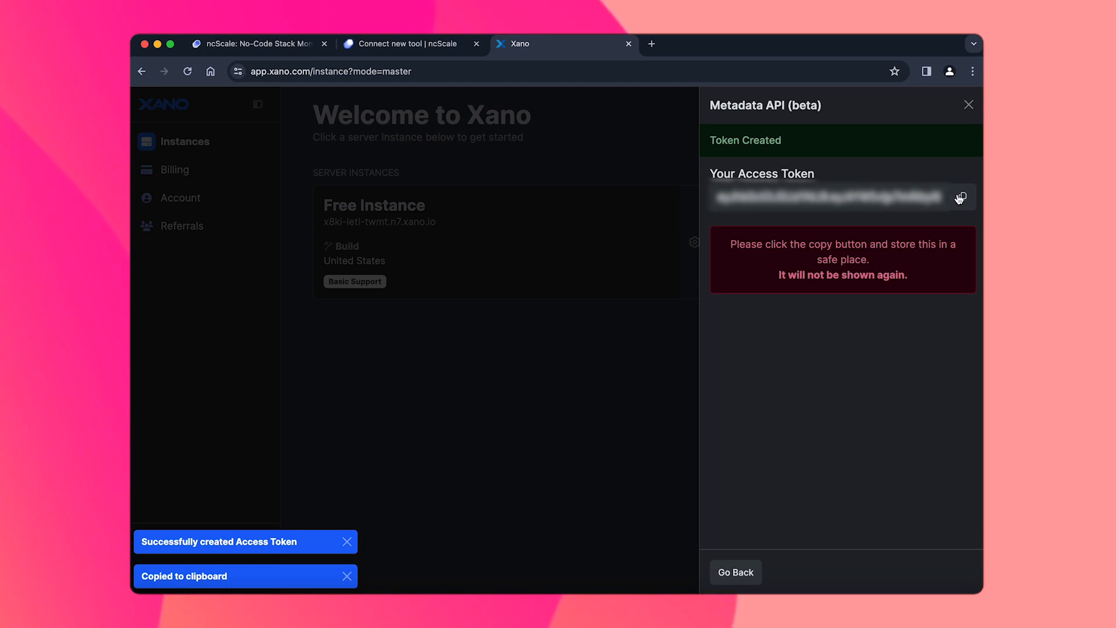
Switch back to ncScale, paste the API key, and connect the Free Instance with Monitoring and Observability enabled.
click(416, 44)
click(428, 294)
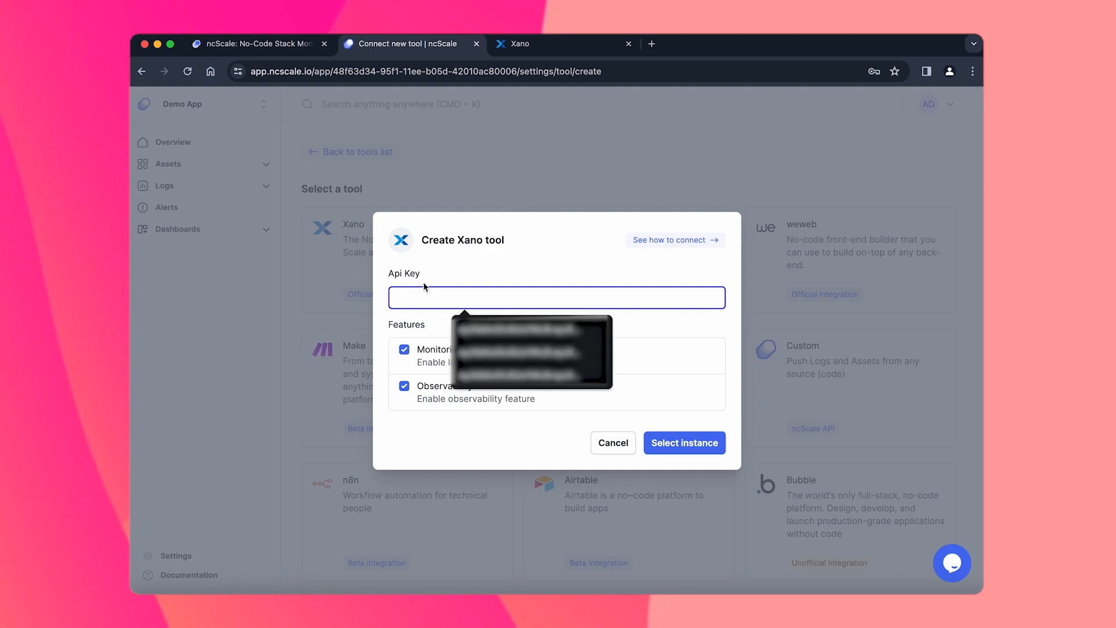
key(super+v)
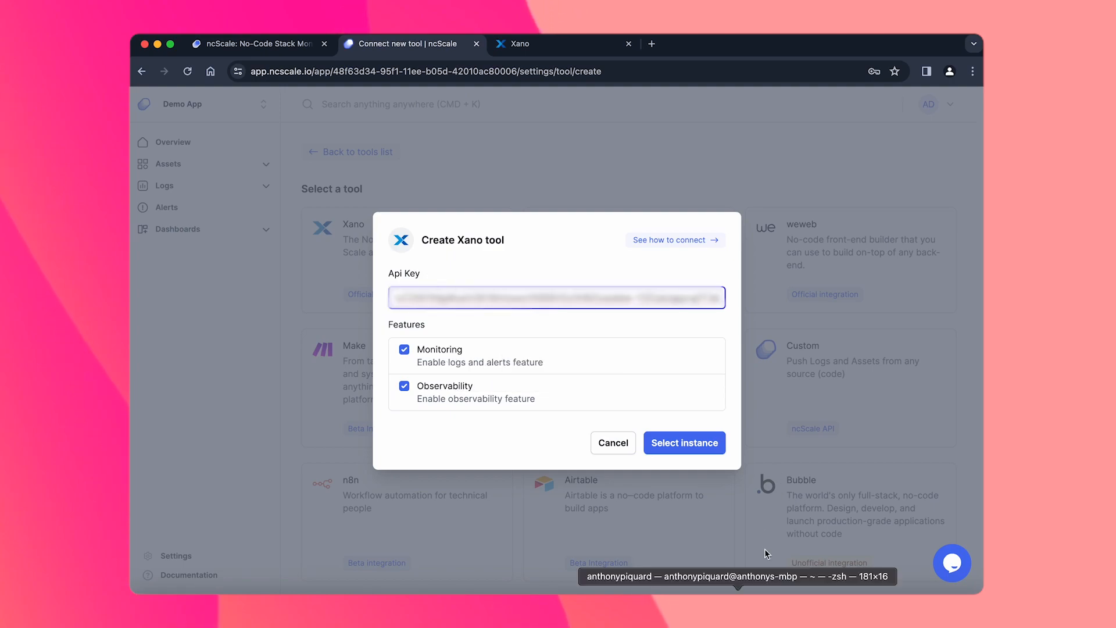
click(677, 444)
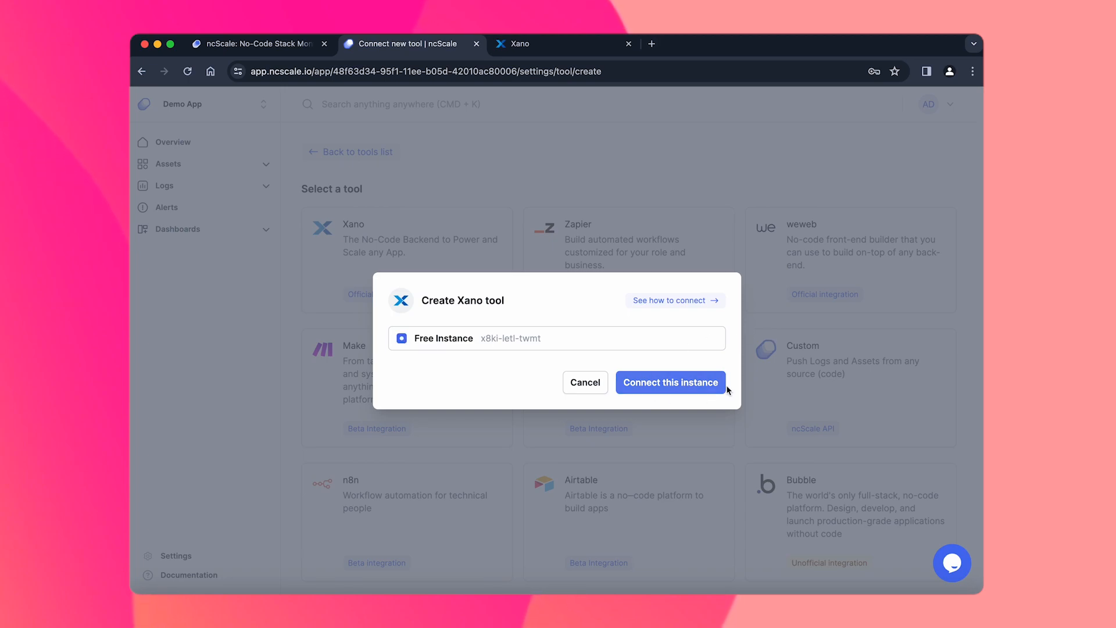
click(709, 383)
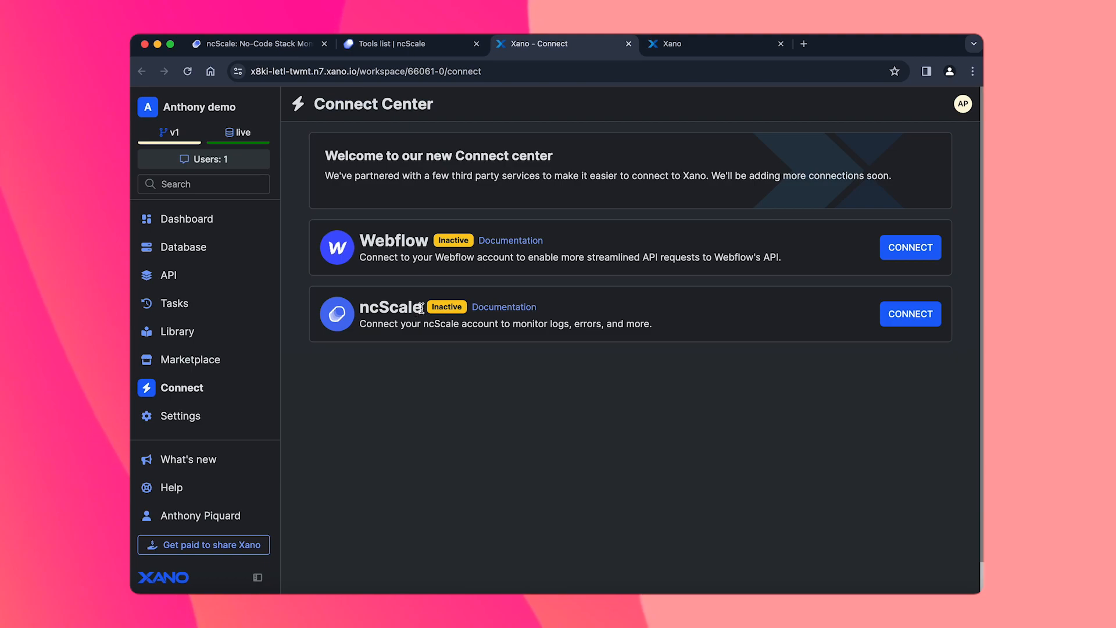
Connect ncScale in Xano's Connect Center, authorizing the second Free Instance of Demo App.
drag(421, 308, 365, 306)
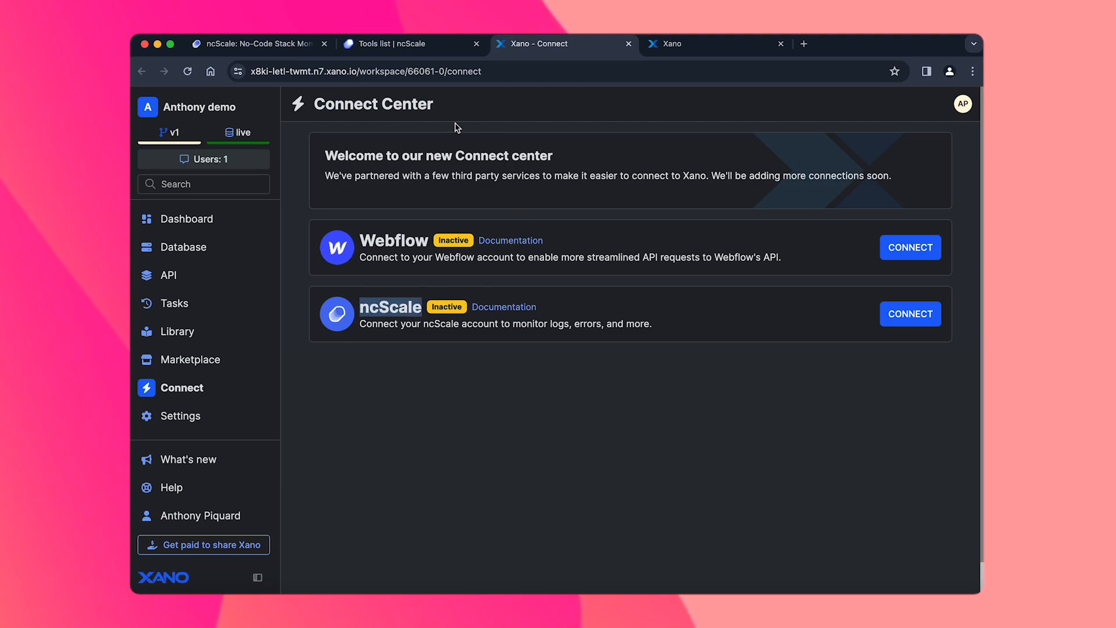
drag(461, 310, 444, 308)
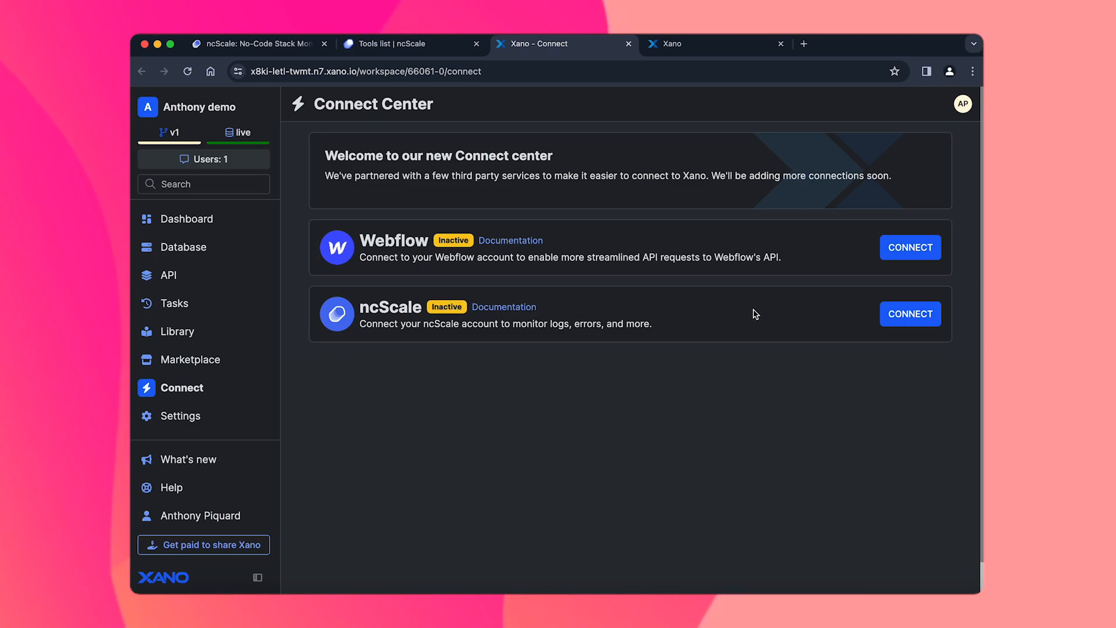
click(909, 316)
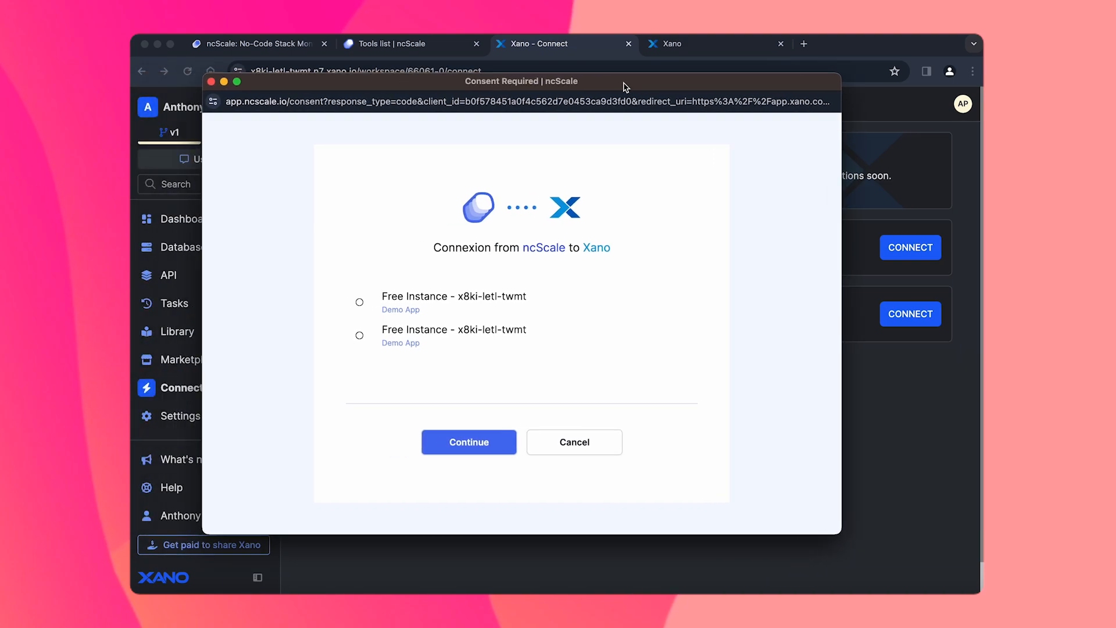
drag(624, 87, 667, 83)
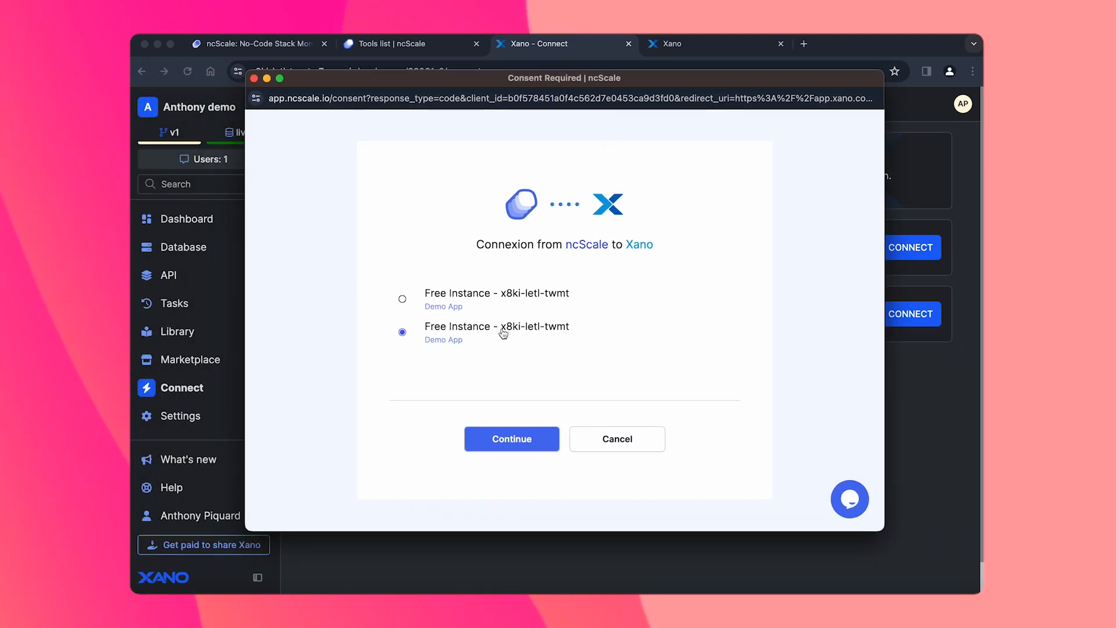
click(520, 440)
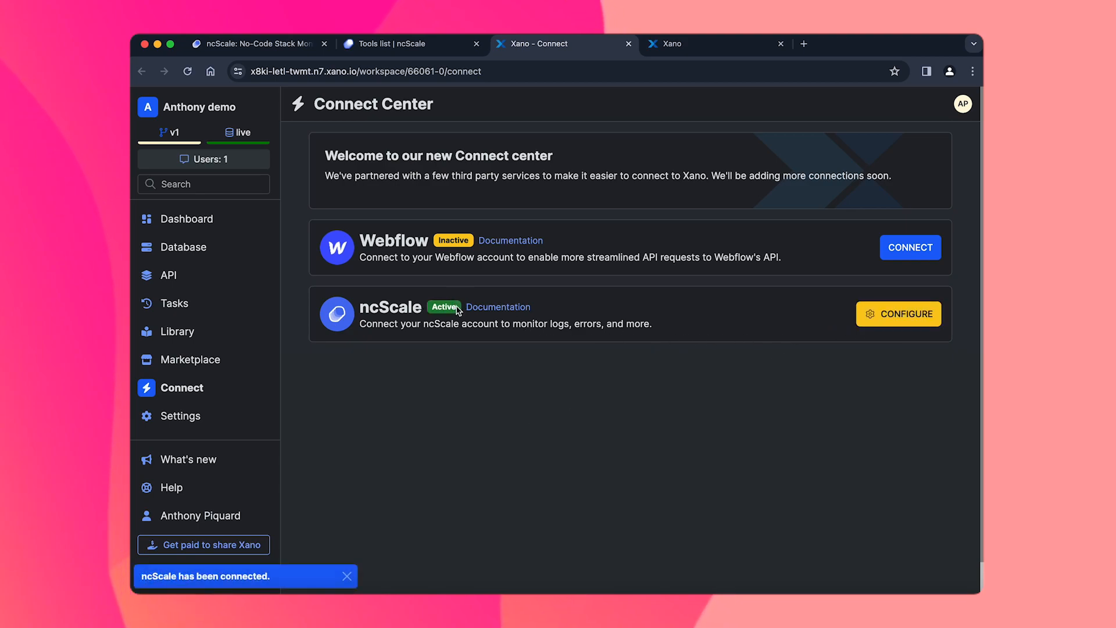
Save the ncScale integration configuration with Sync API History, Sync Log Statements and Sync Task History enabled.
click(888, 317)
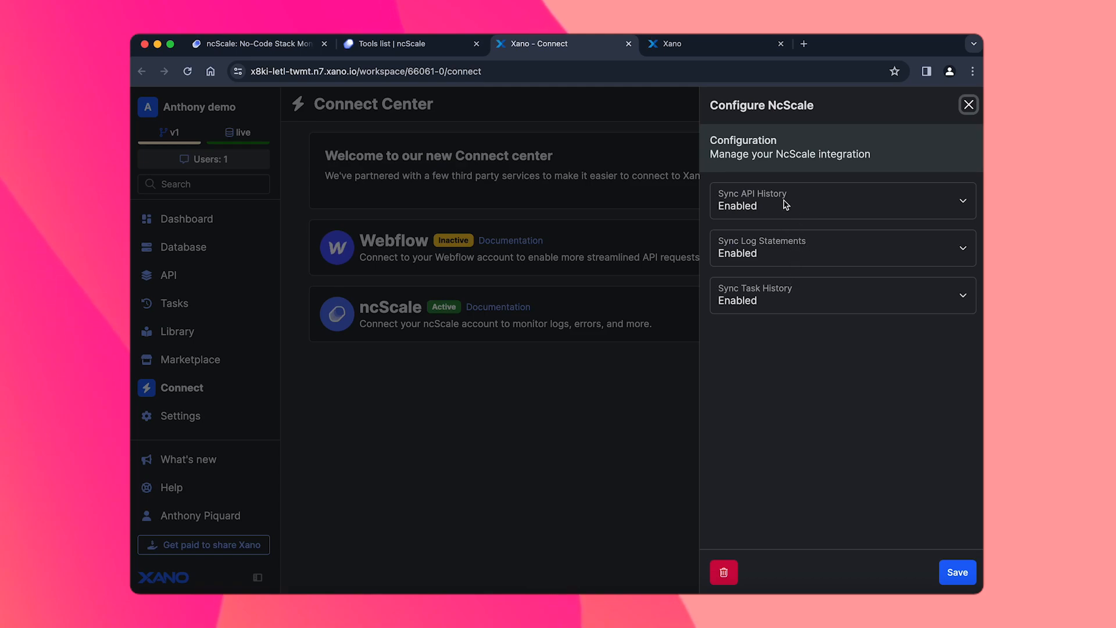
click(796, 356)
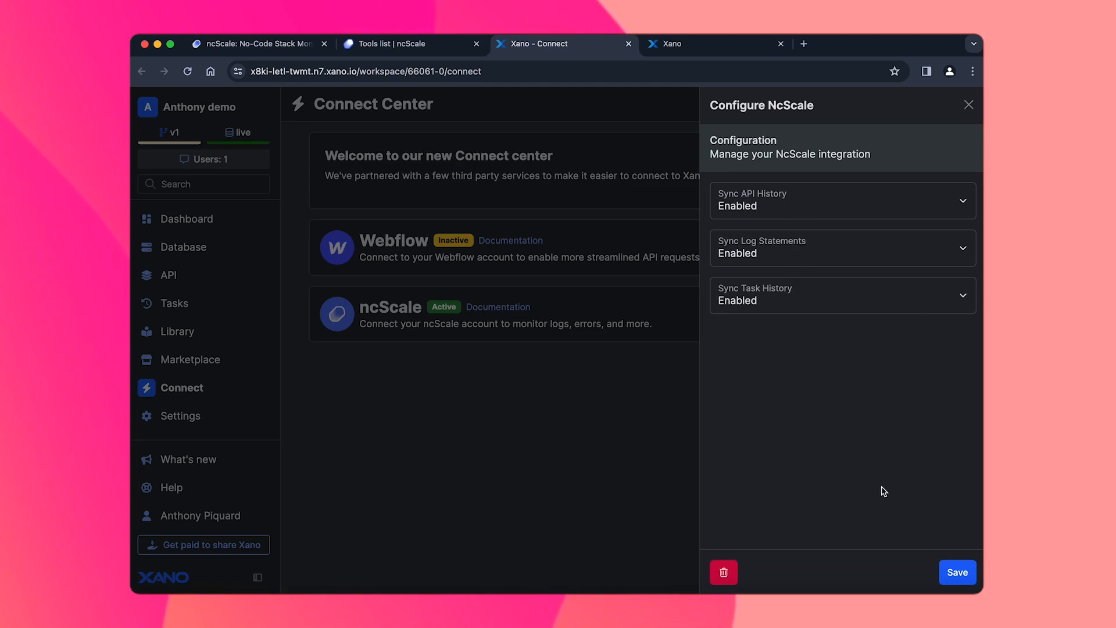
click(959, 573)
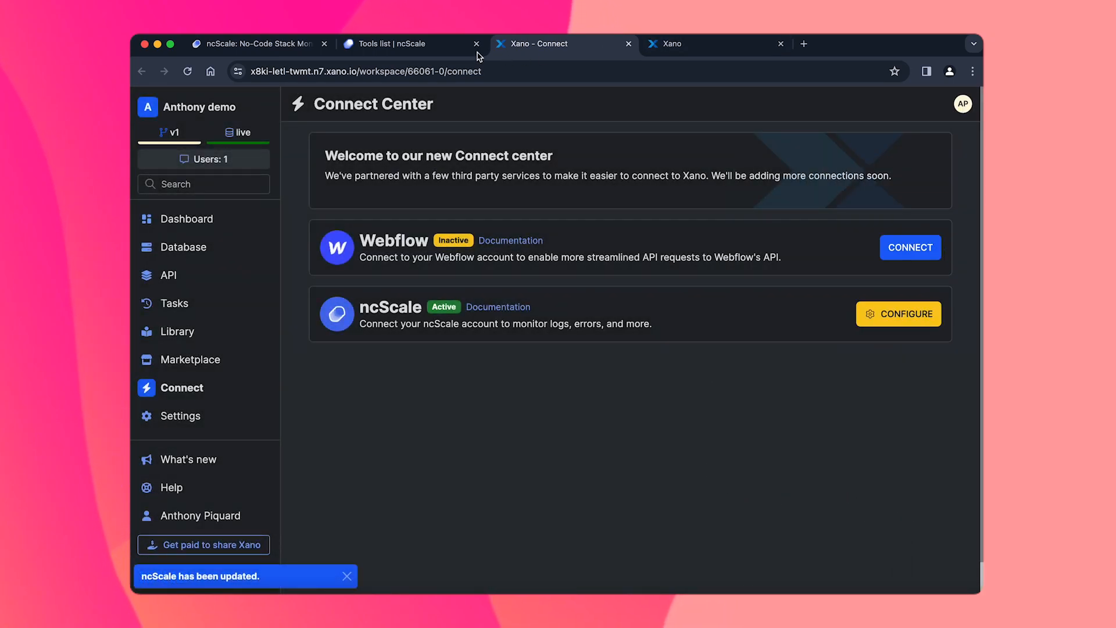
Return to ncScale and rename the newly added Xano tool "Free Instance - x8ki-letl-twmt - demo", saving the change.
click(420, 45)
scroll(484, 448, down, 3)
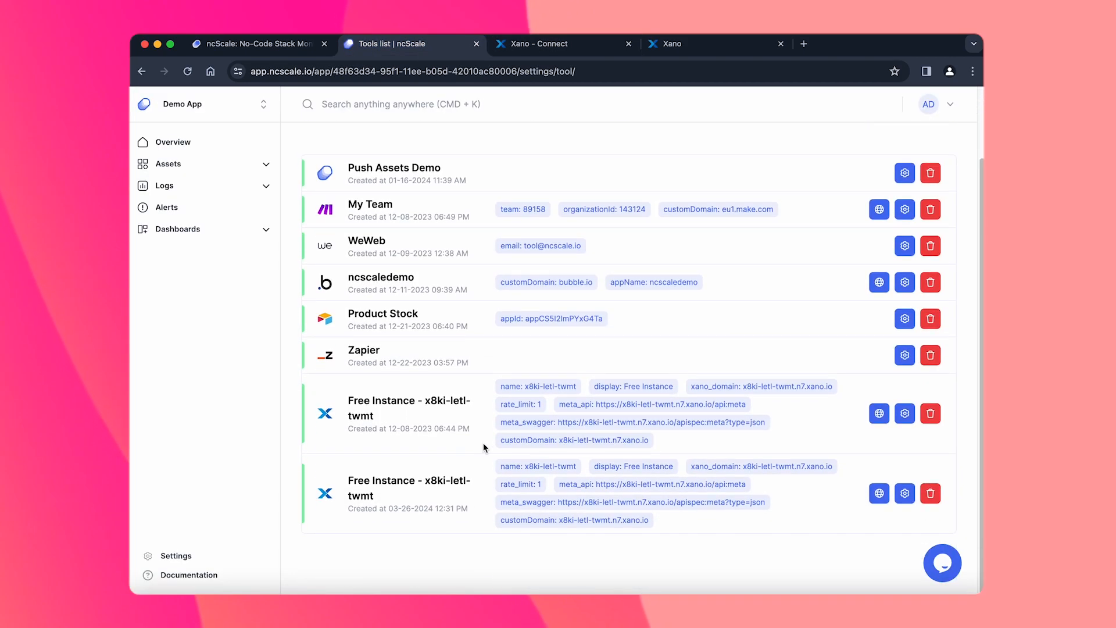
click(905, 493)
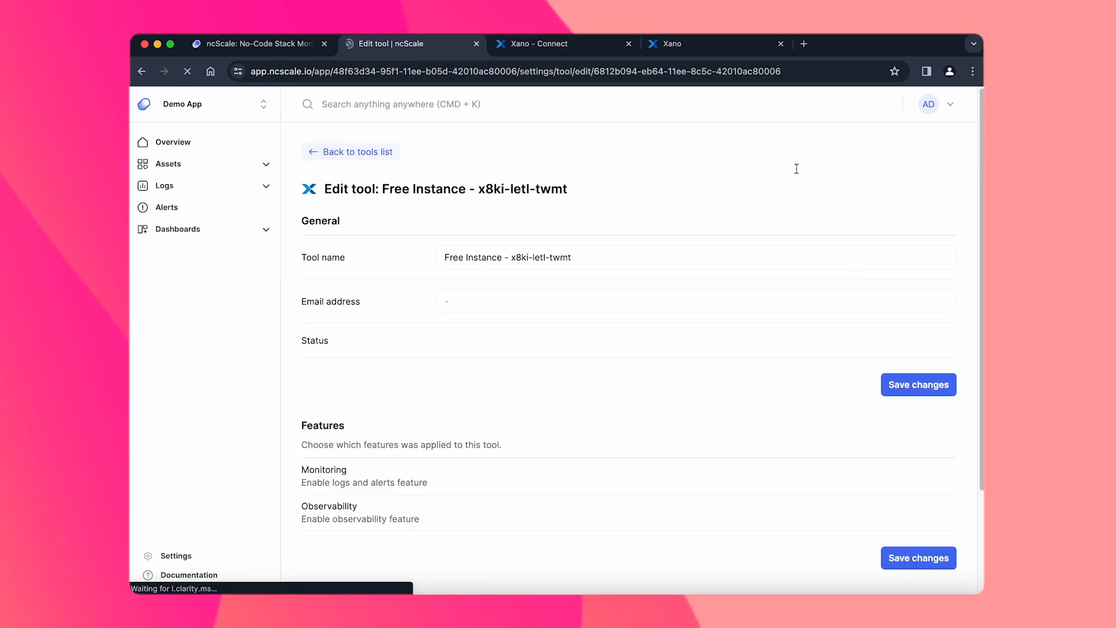
click(592, 256)
text(-)
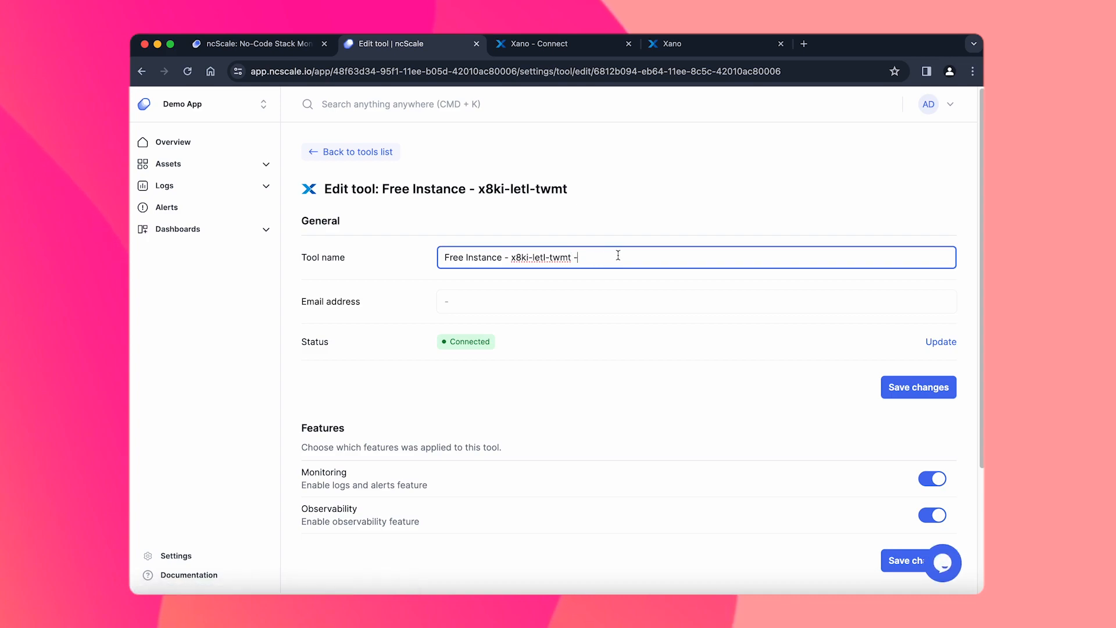
text( demo)
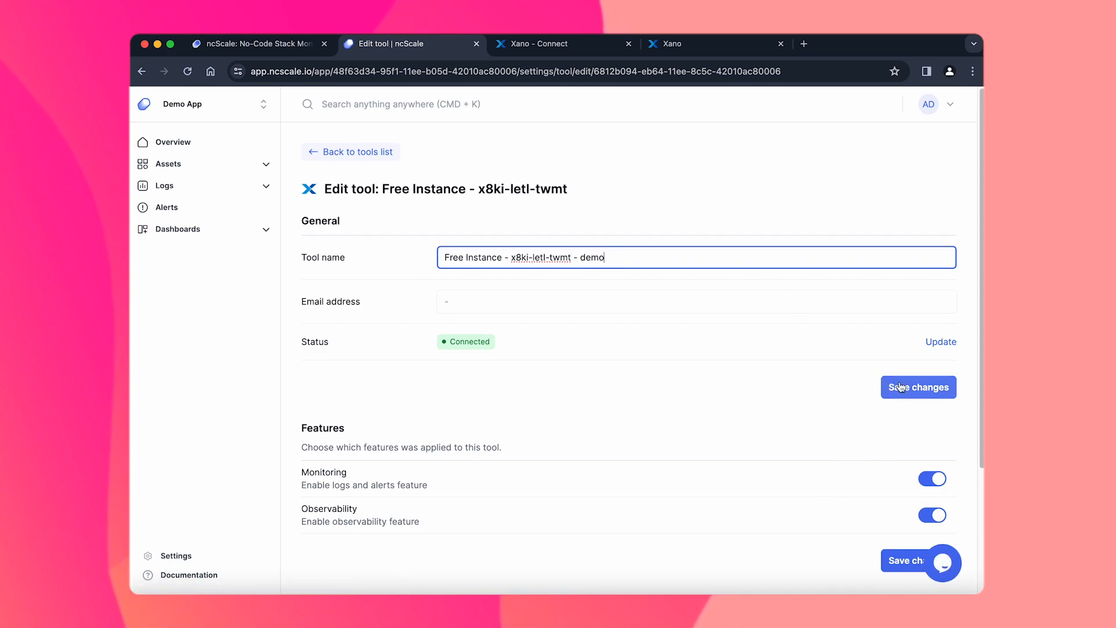
click(918, 387)
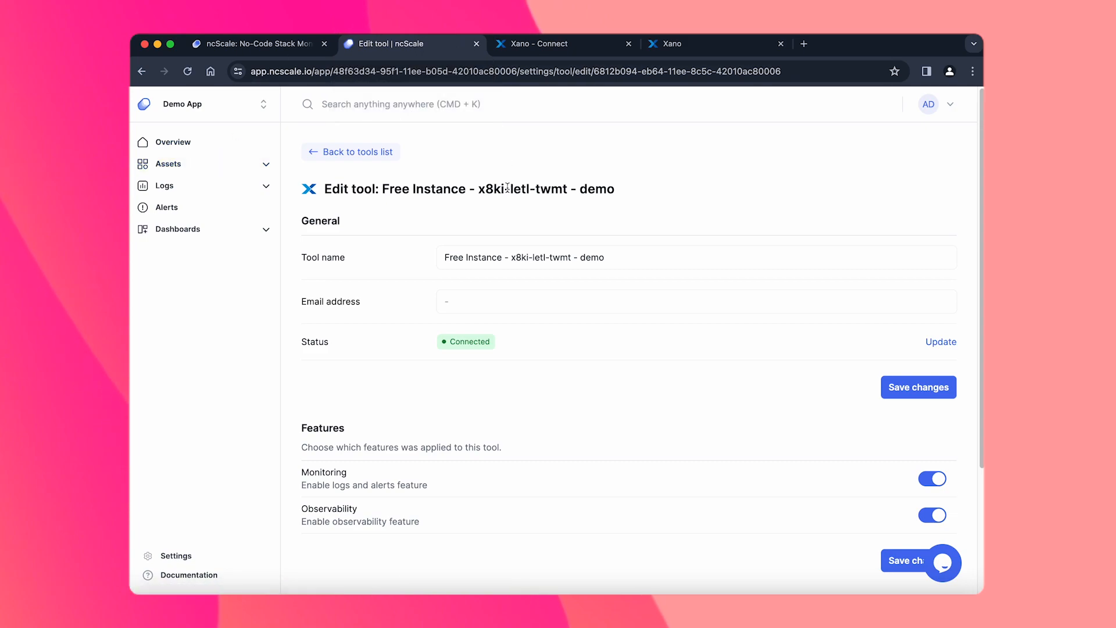
drag(619, 189, 334, 194)
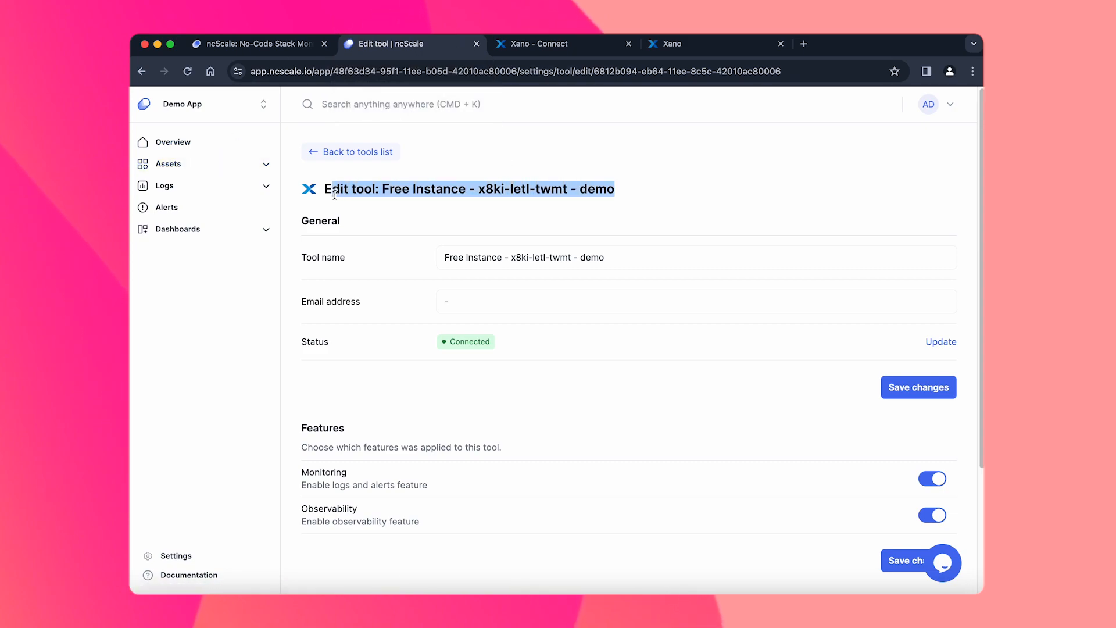
Open the logs and start a search query limited to the Xano tool "Free Instance - x8ki-letl-twmt - demo".
click(327, 192)
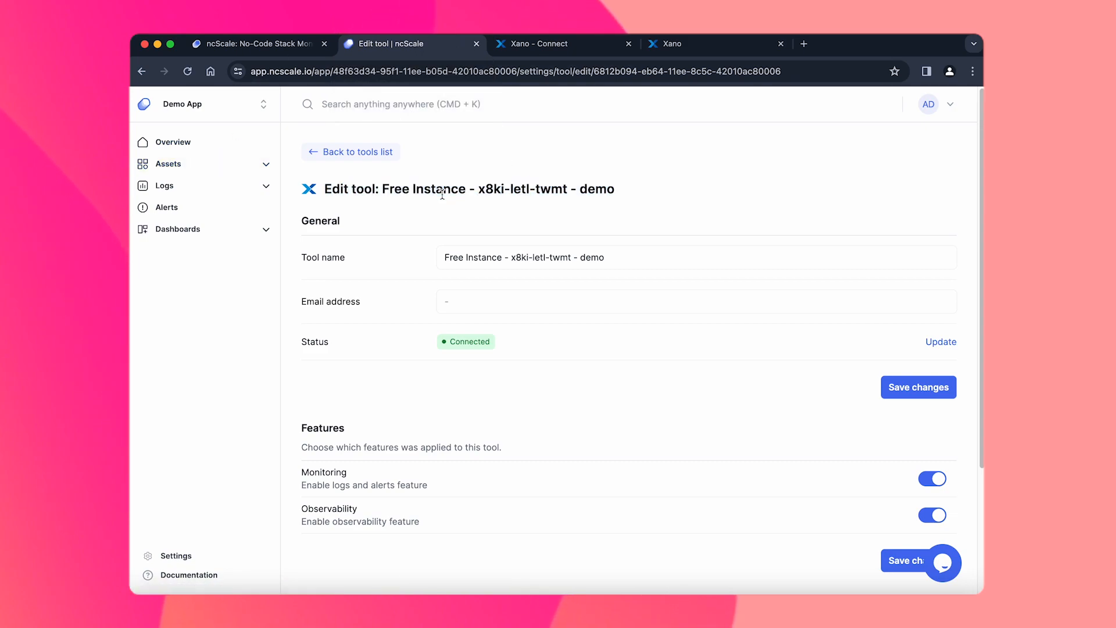
click(161, 190)
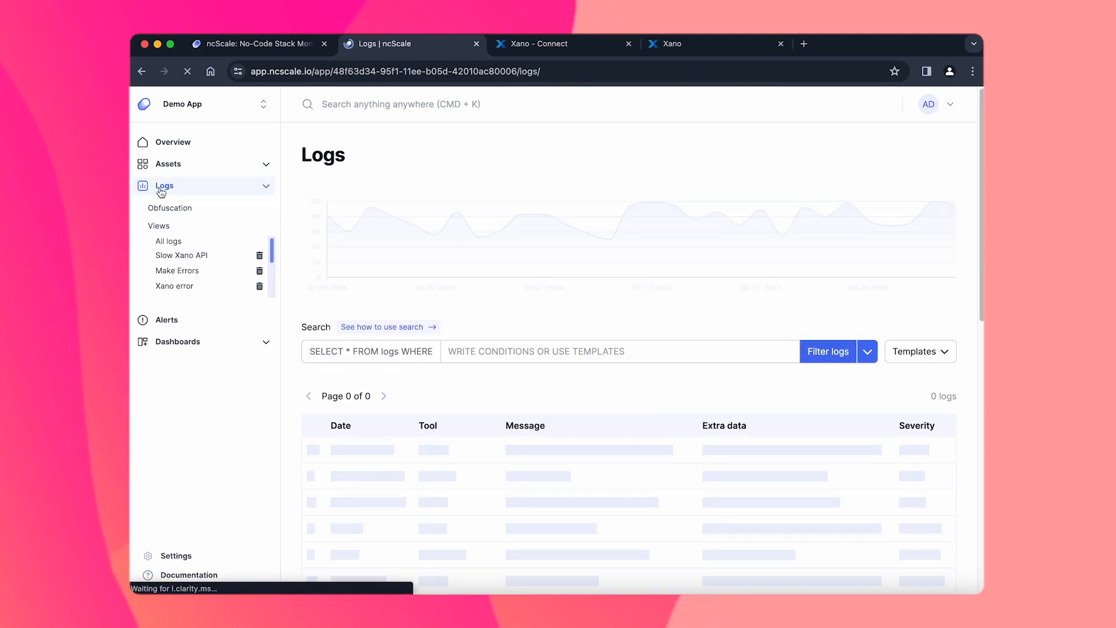
click(505, 352)
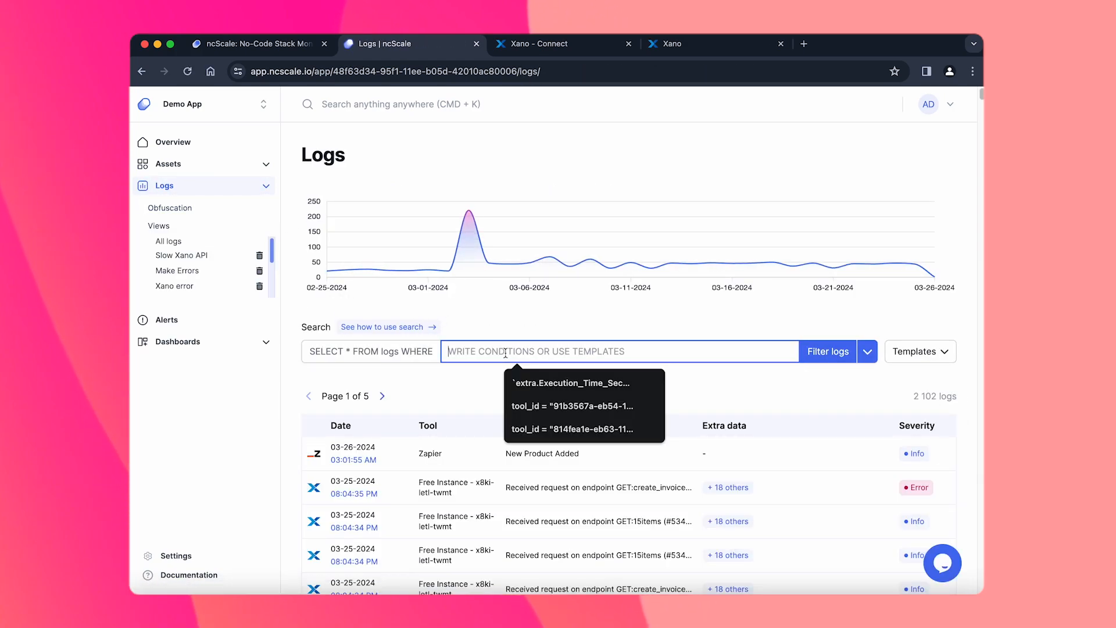
text(tool)
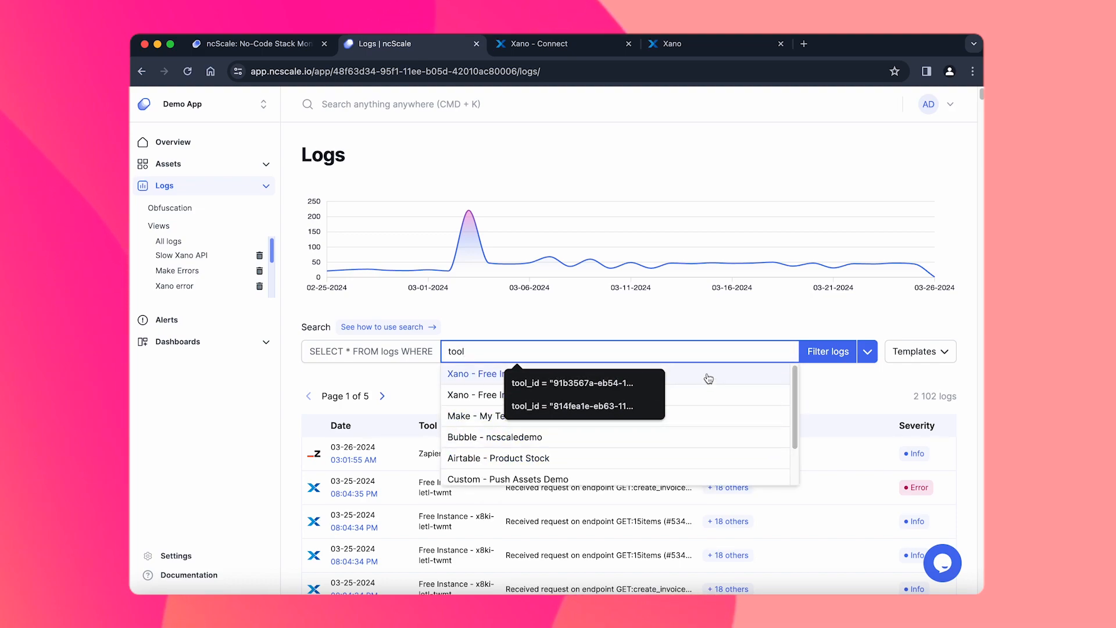
click(707, 400)
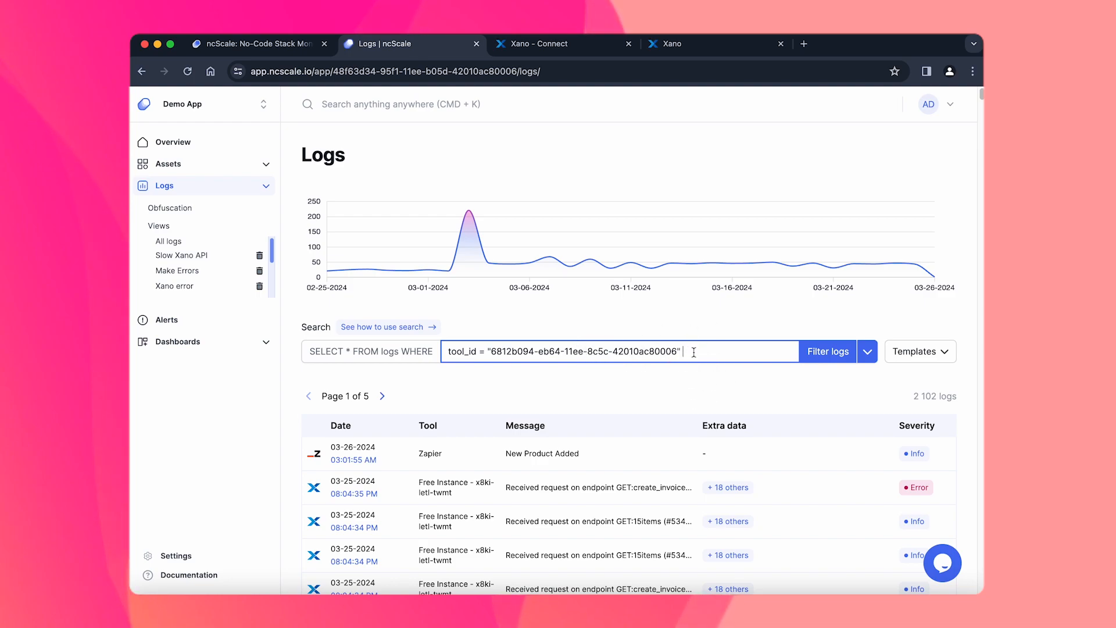
Extend the log query with the condition AND severity = "error".
text(AN)
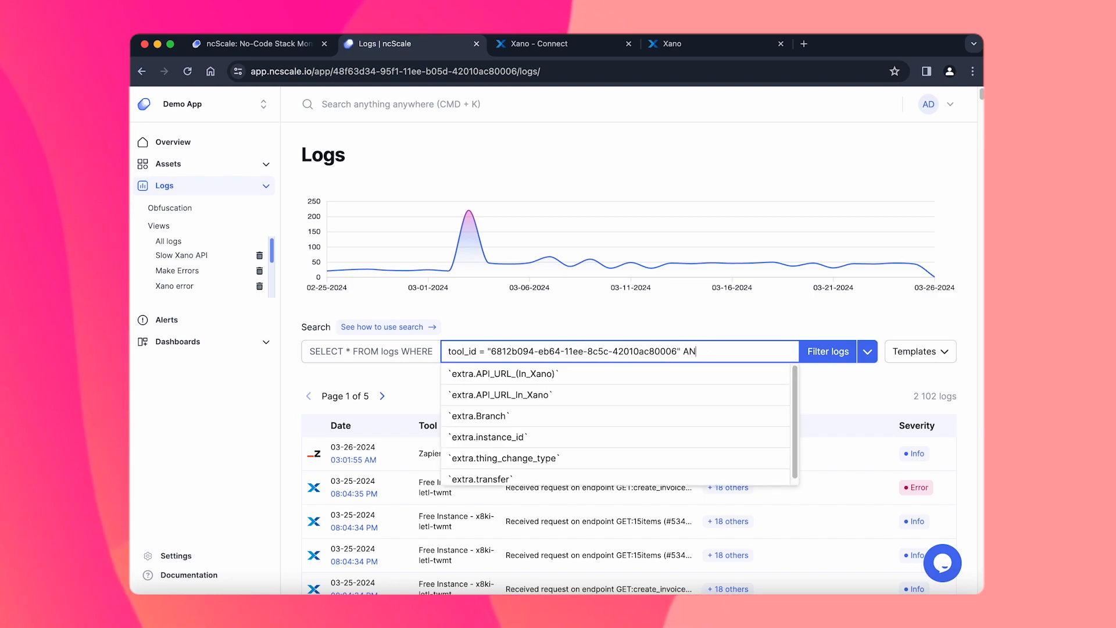
text(D se)
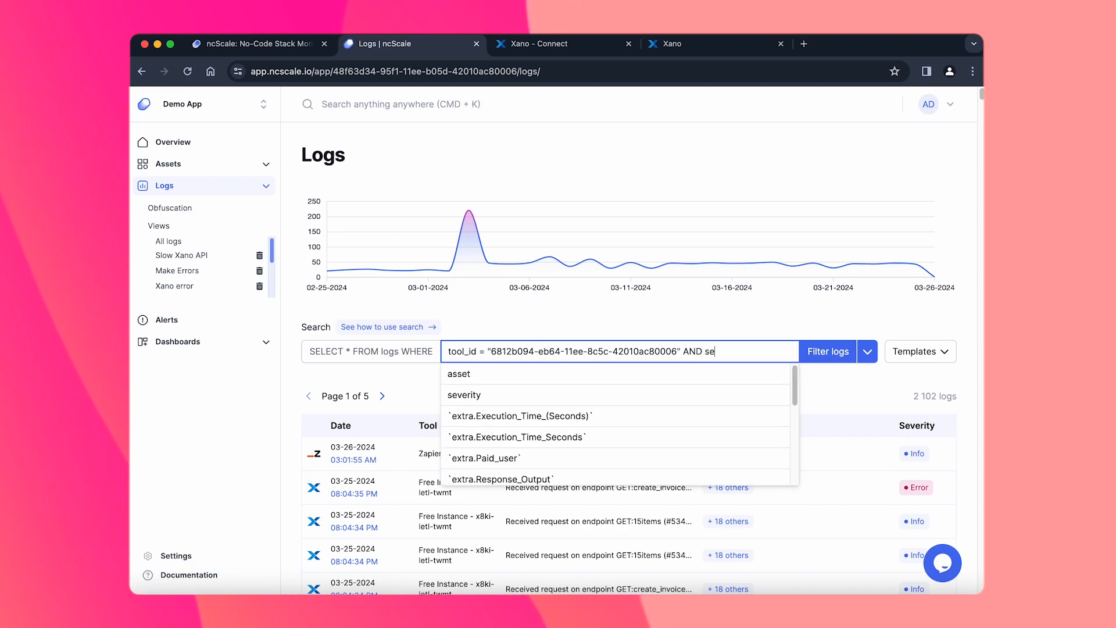
click(597, 395)
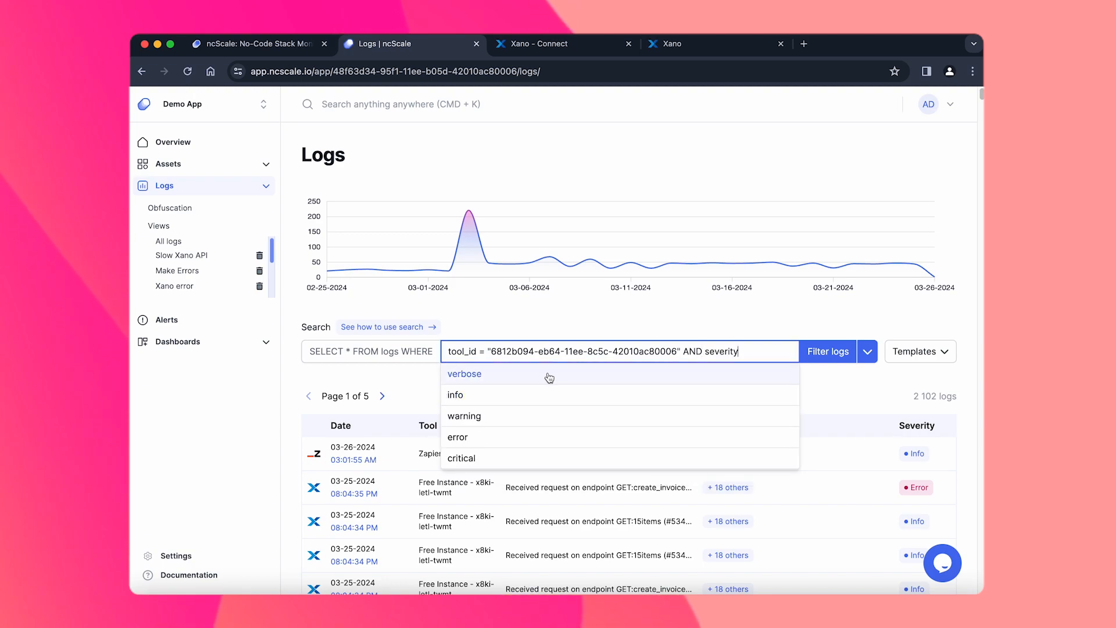
click(522, 438)
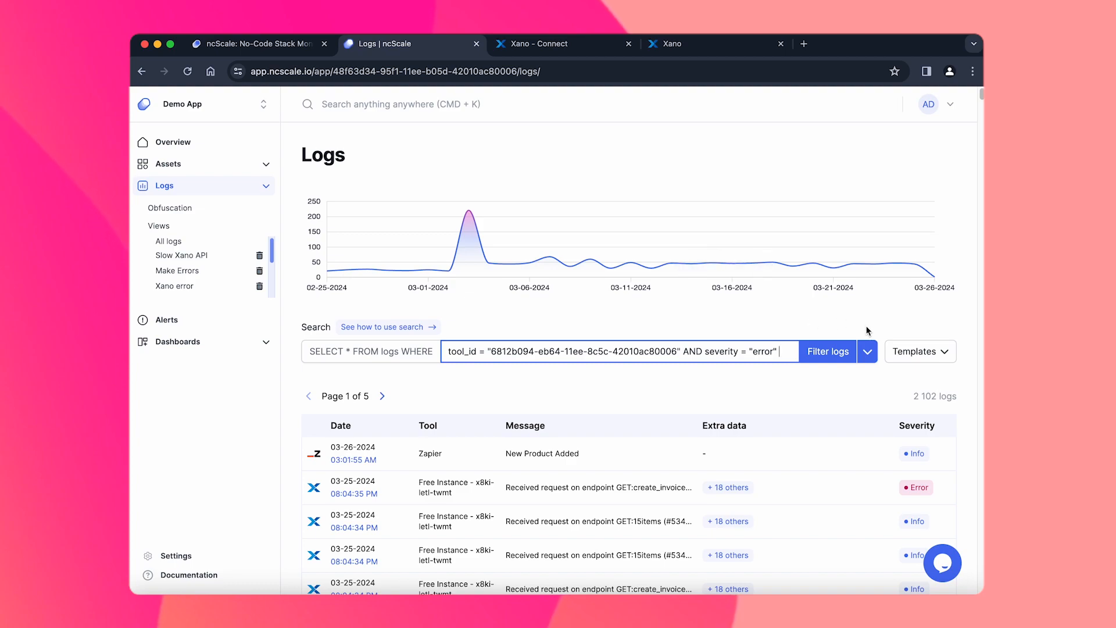
Save the log query as an alert named "Demo alert".
click(870, 356)
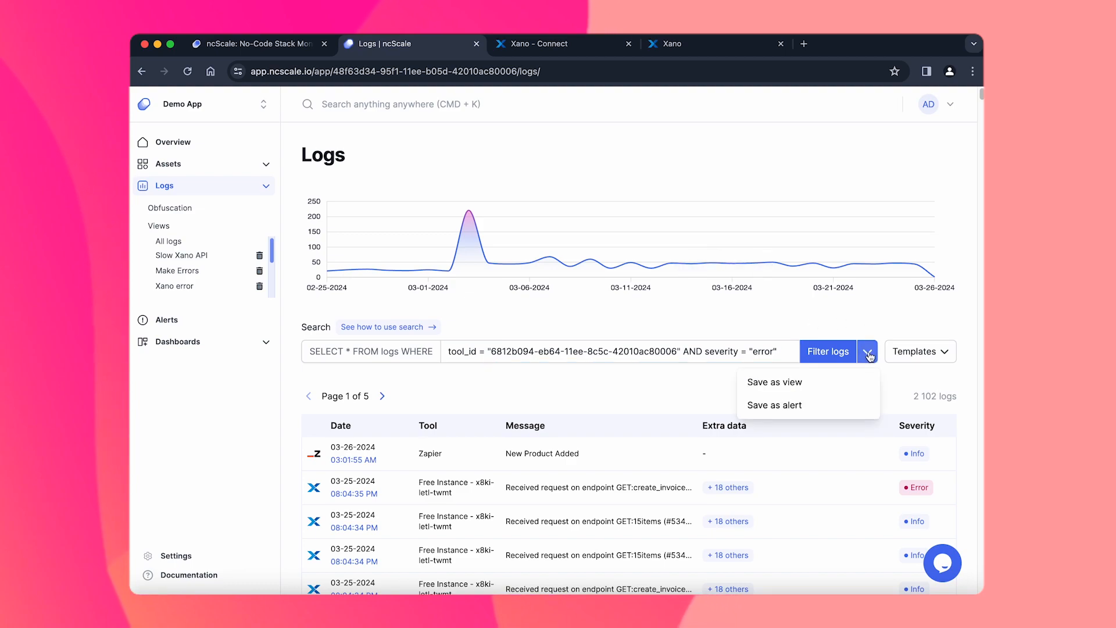
click(804, 407)
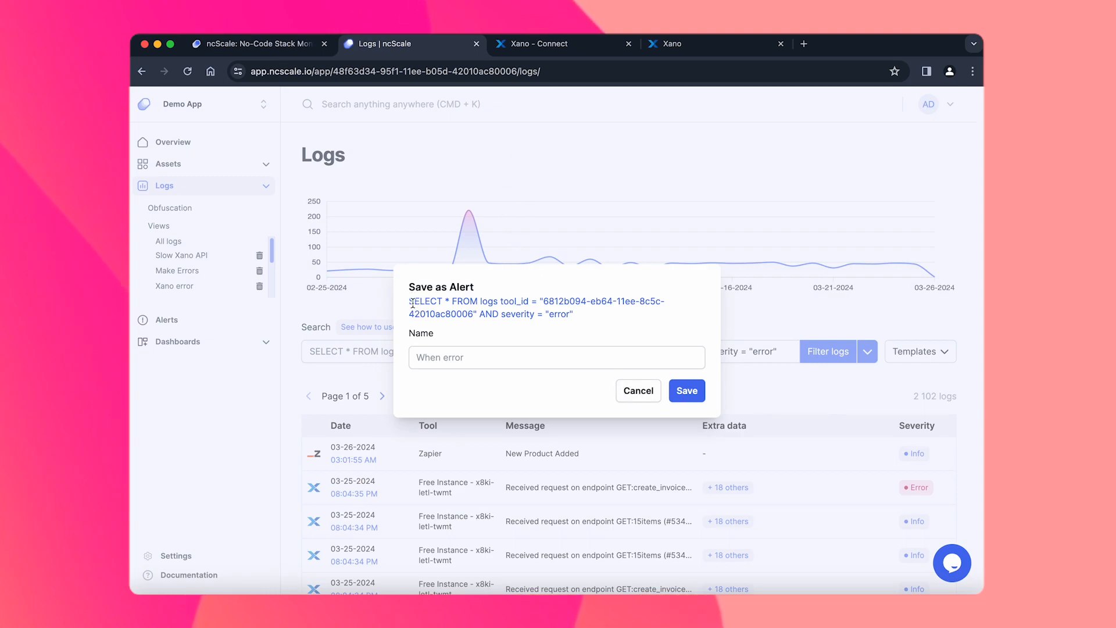
click(515, 358)
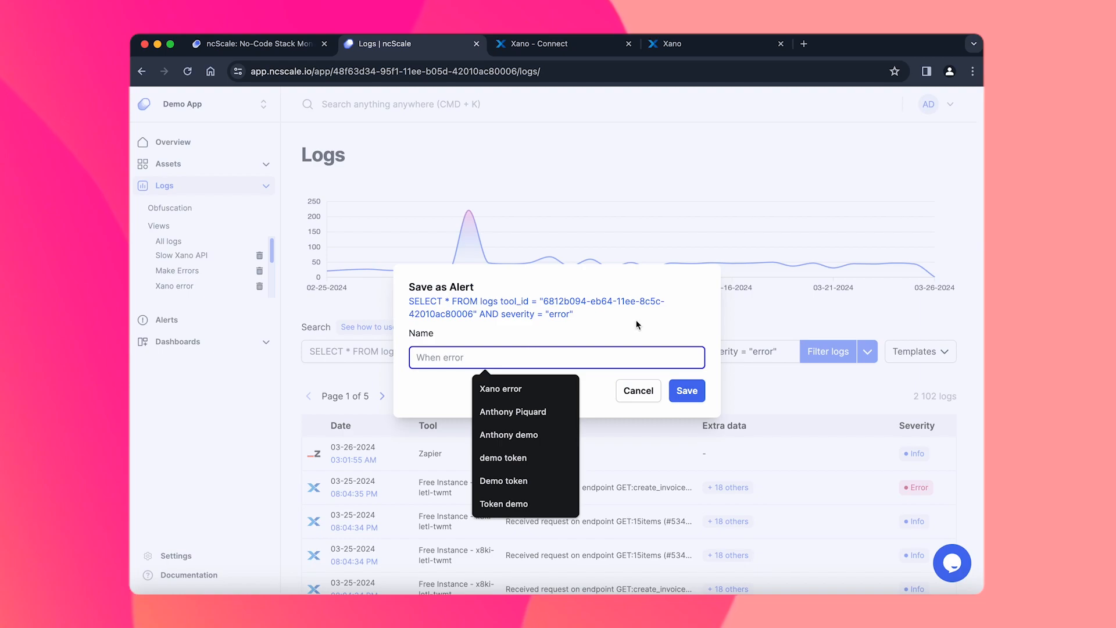
text(Demo )
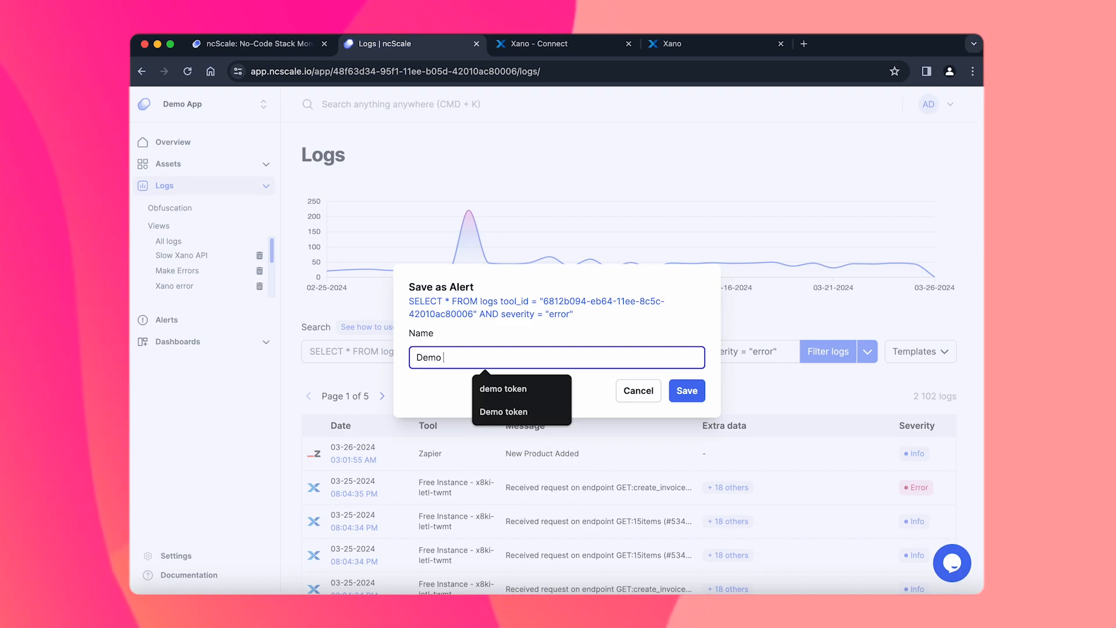
text(alert)
click(697, 390)
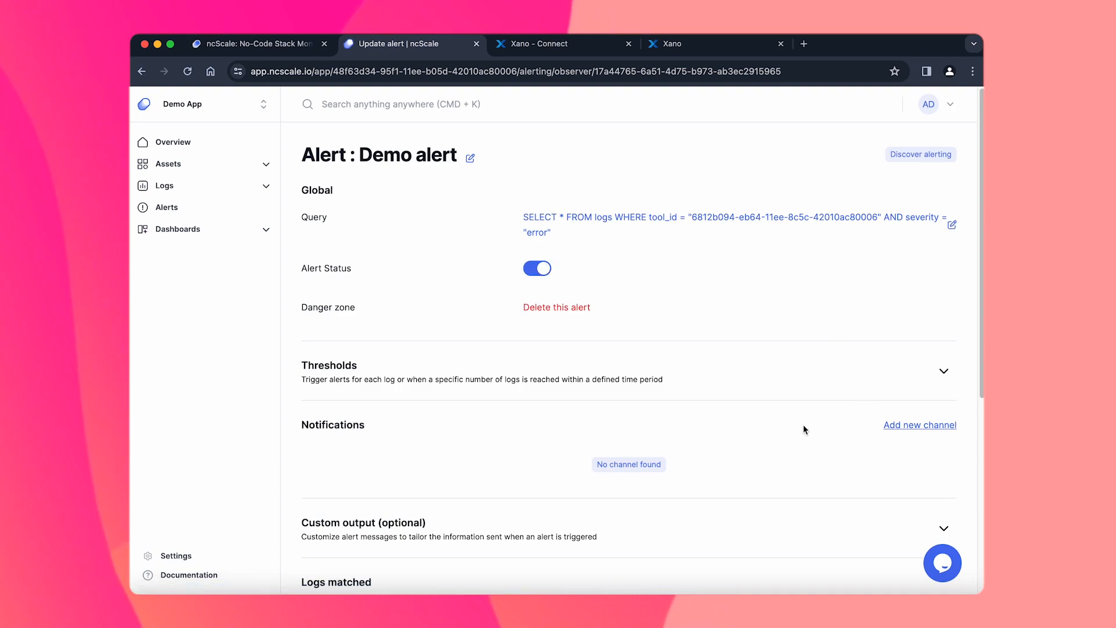
Add an Email notification channel to the alert using the recipient's ncScale e-mail address, and save it.
drag(365, 426, 301, 425)
click(383, 434)
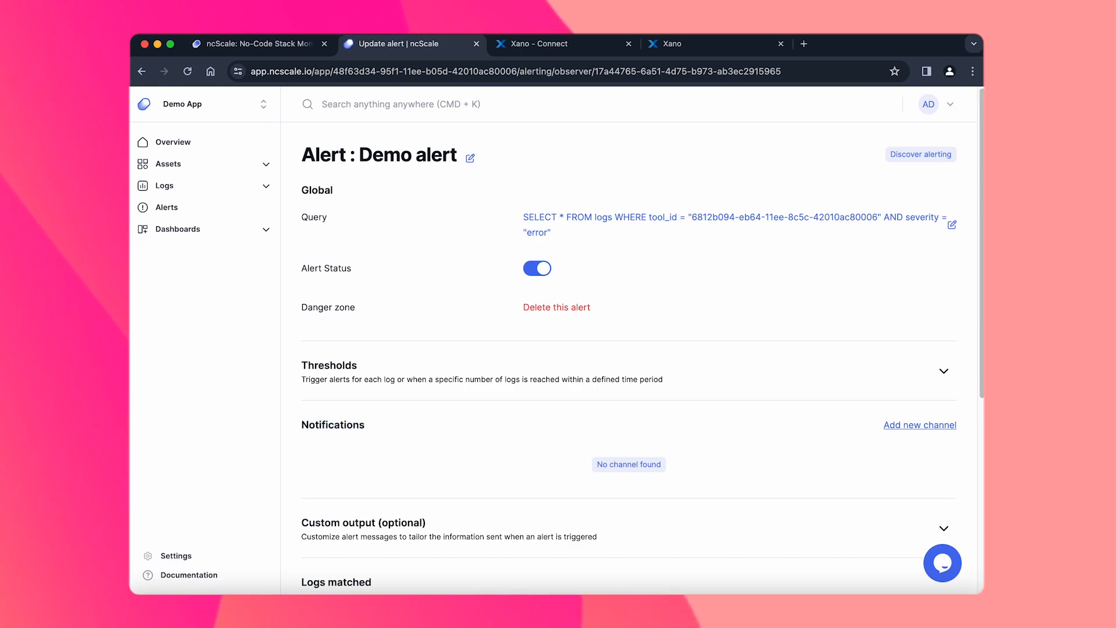
click(925, 430)
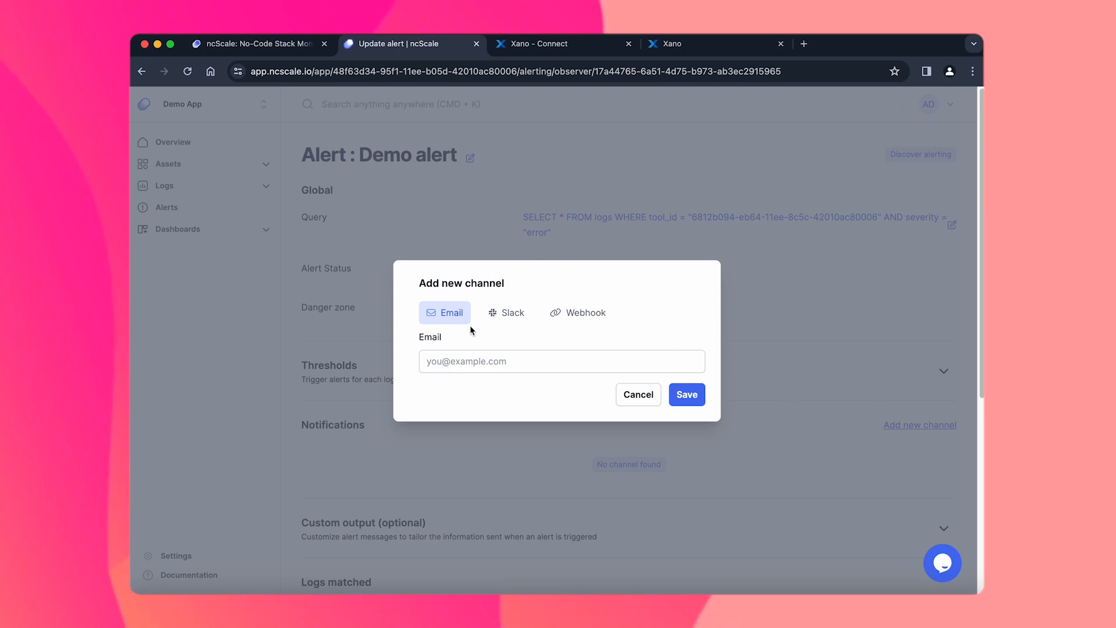
click(444, 312)
click(500, 360)
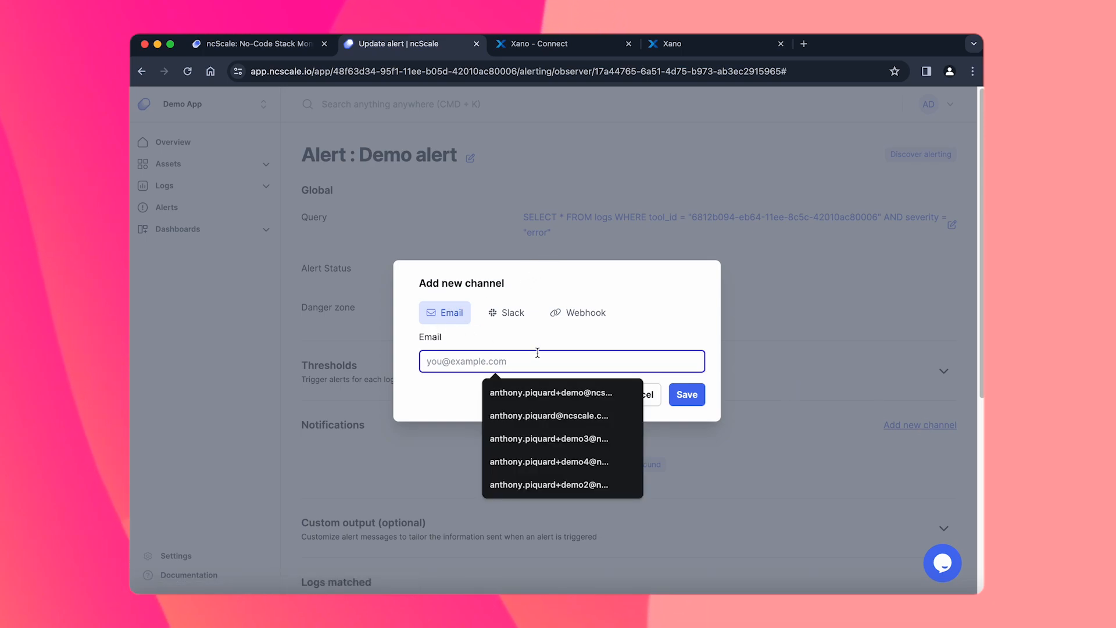
click(552, 415)
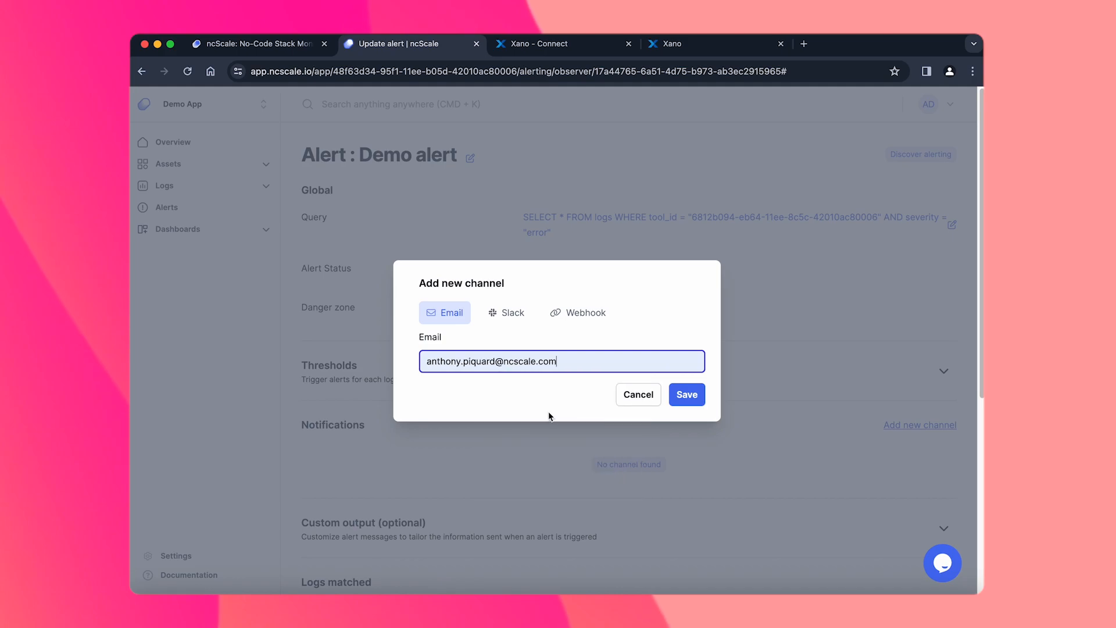
click(686, 395)
Review the alert's Email + Webhook custom output template and its Logs matched section.
scroll(586, 384, down, 3)
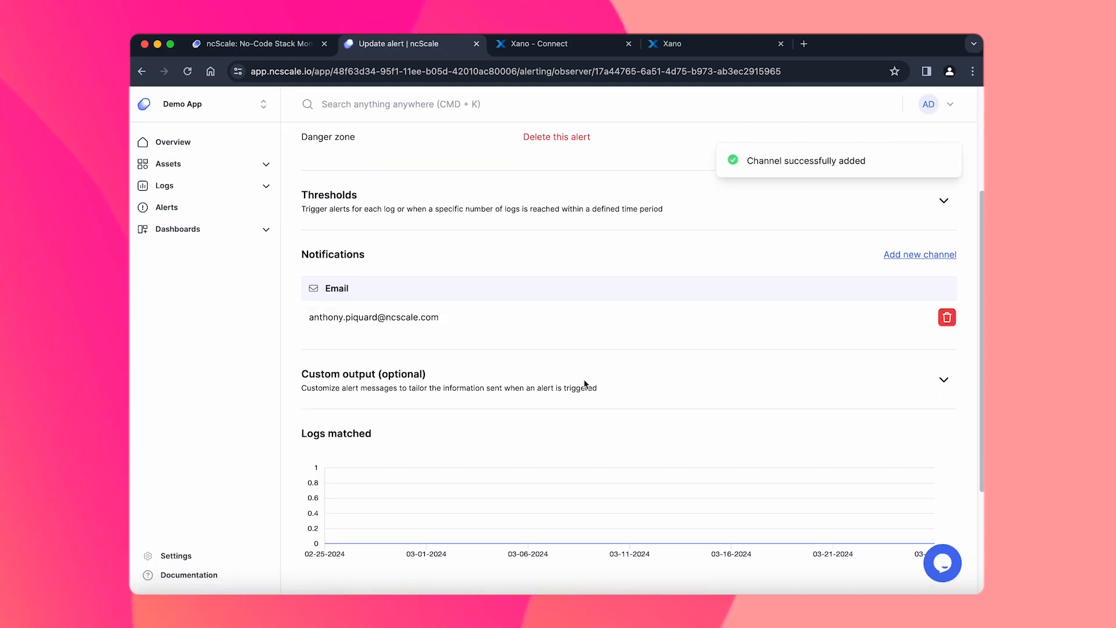
click(942, 380)
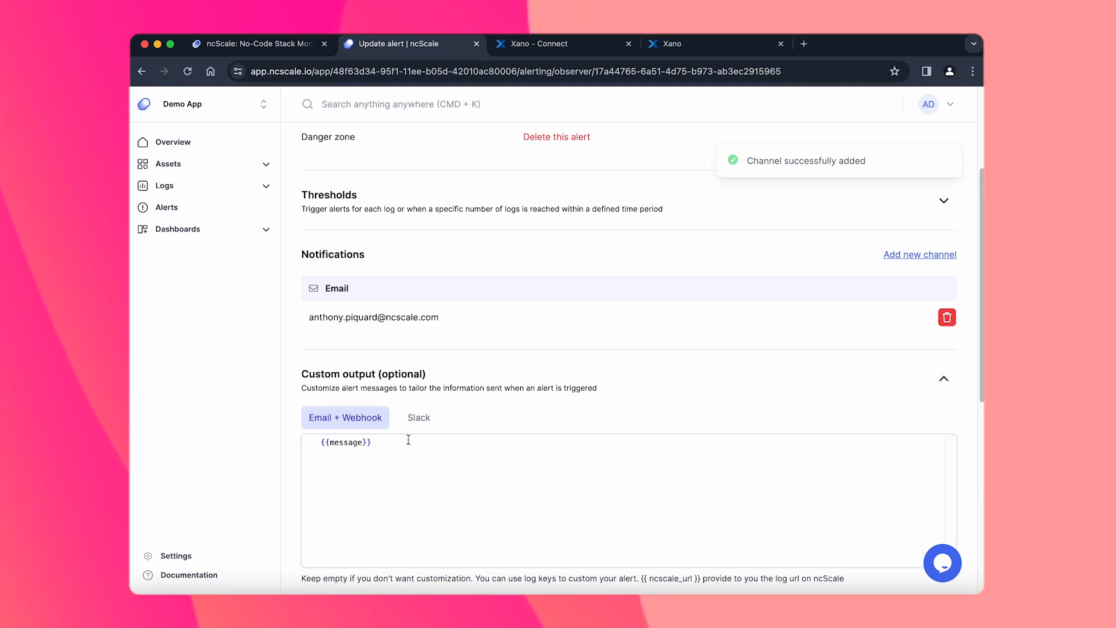
click(943, 378)
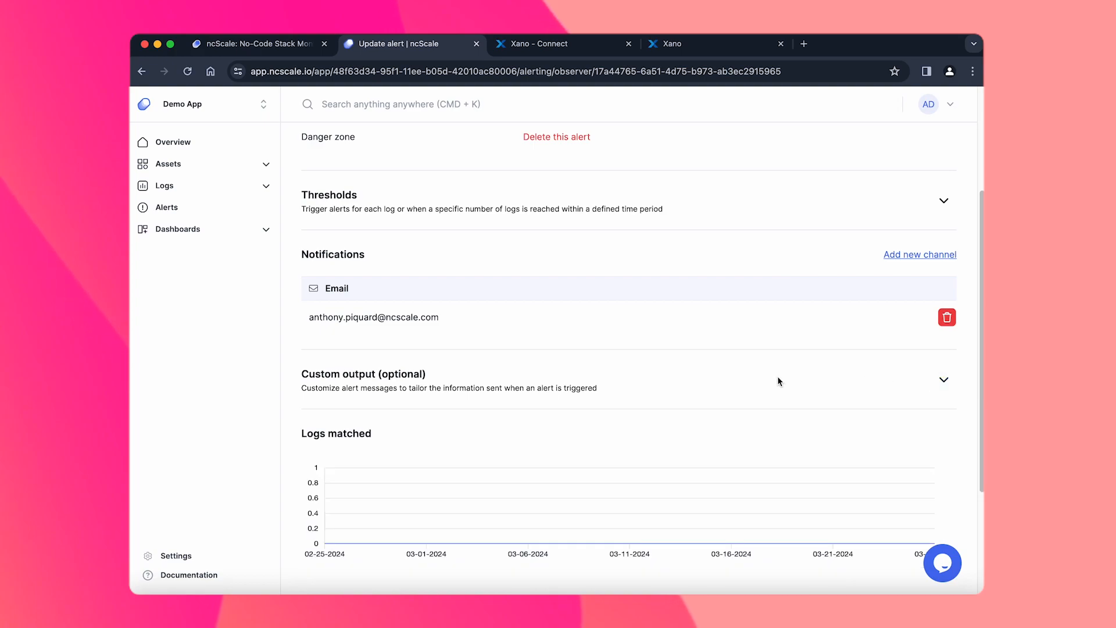
scroll(776, 378, down, 1)
scroll(777, 380, down, 5)
scroll(779, 380, up, 1)
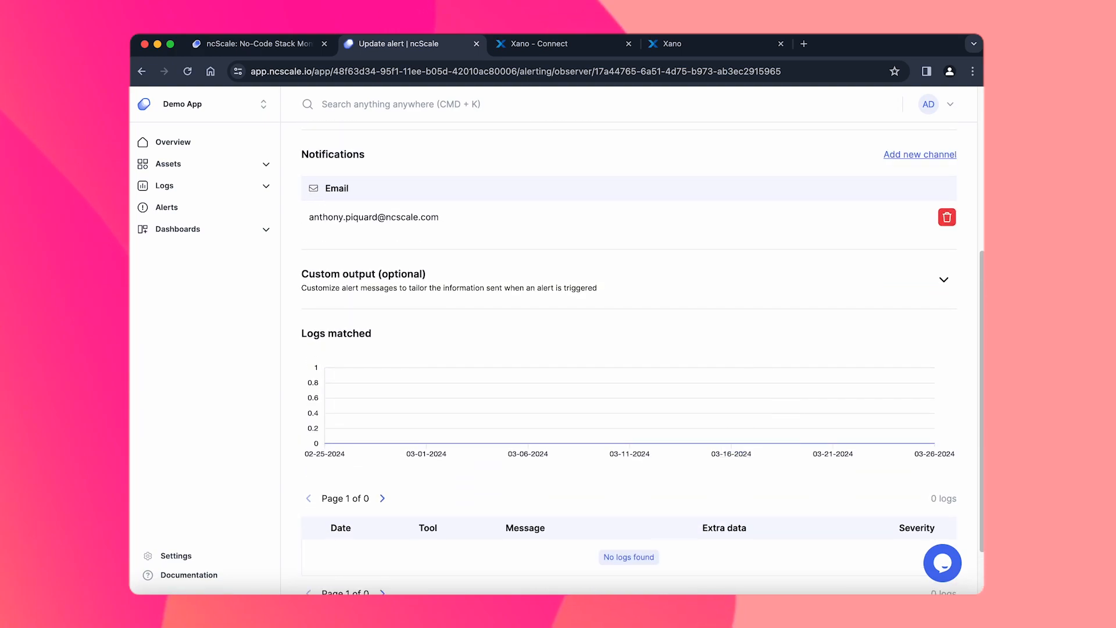